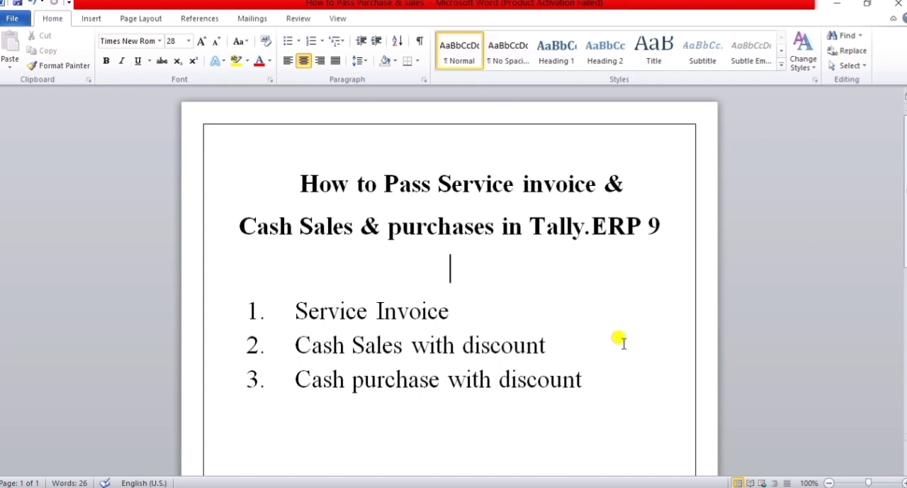
# Step: Switch to Tally.ERP 9 and start a new single ledger named Service Charges with no alias
pyautogui.click(620, 486)
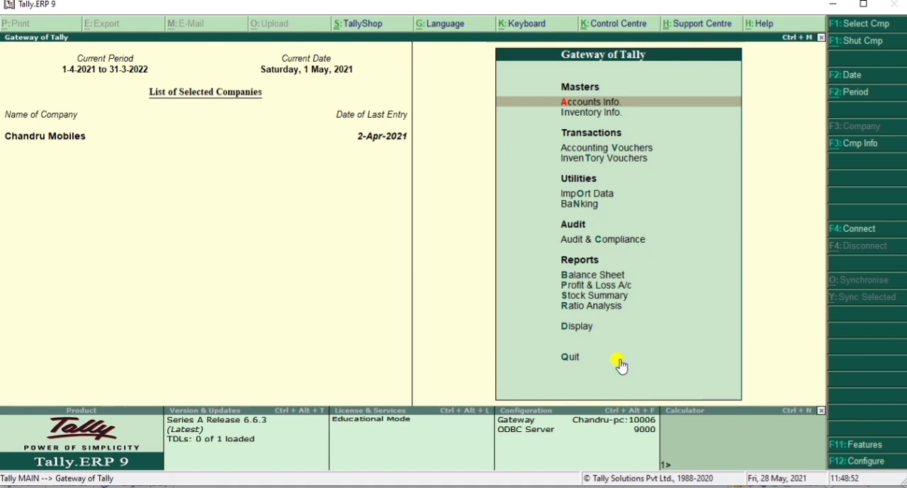
pyautogui.click(571, 105)
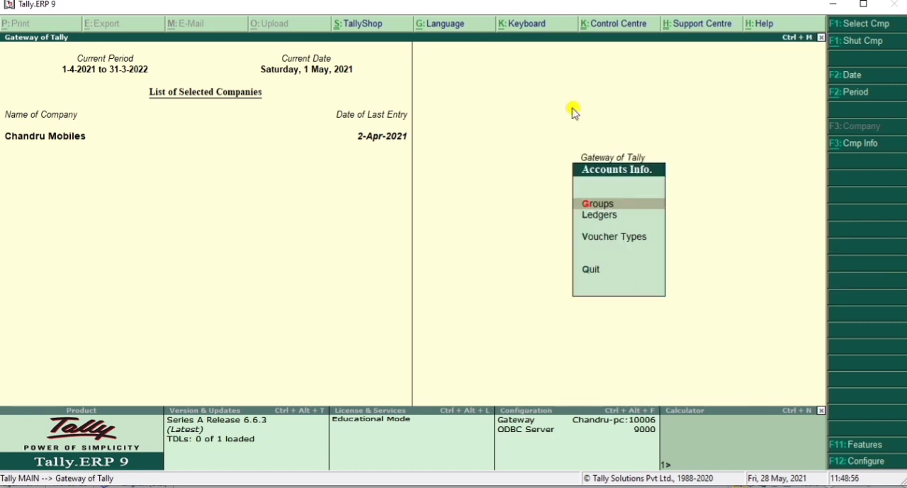
pyautogui.press('l')
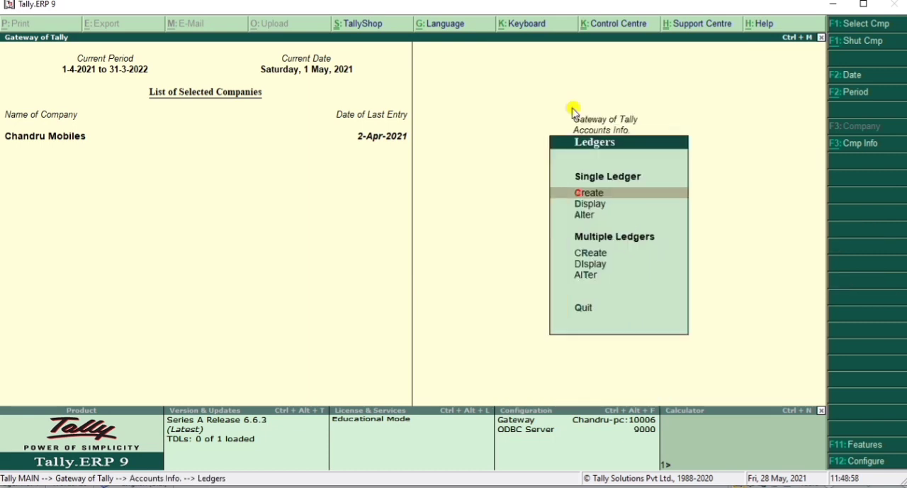
pyautogui.write('cServ')
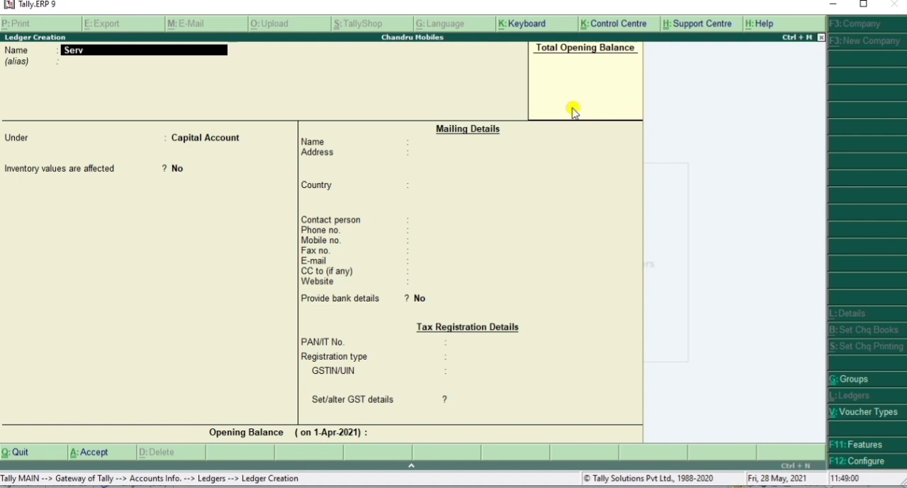
pyautogui.write('ice charges')
pyautogui.press('Return')
pyautogui.press('Return')
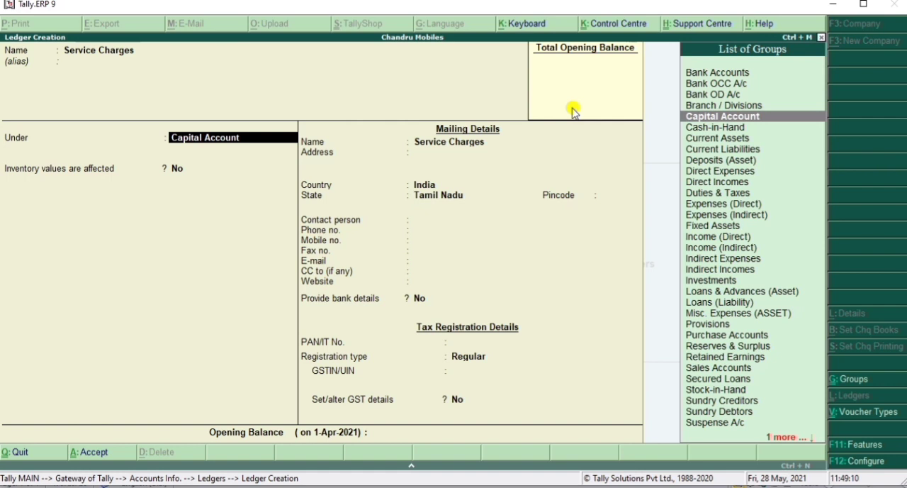
pyautogui.write('Di')
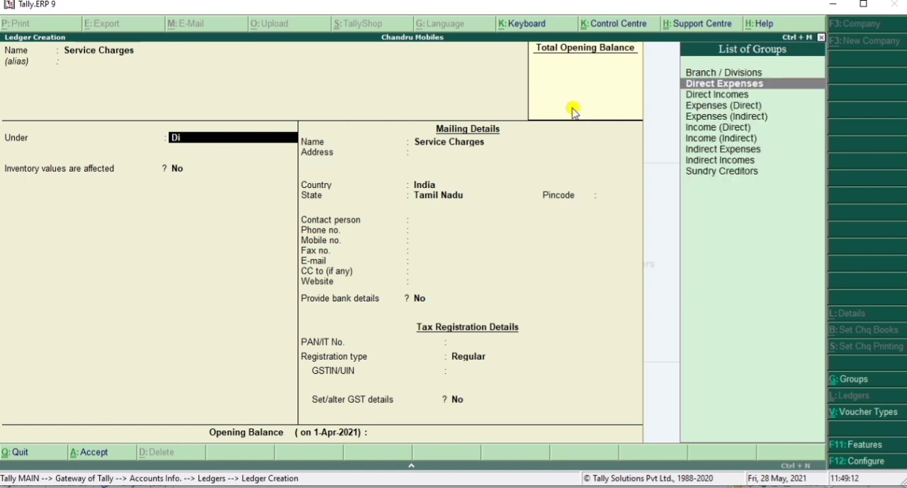
pyautogui.press('Down')
pyautogui.press('BackSpace')
pyautogui.press('BackSpace')
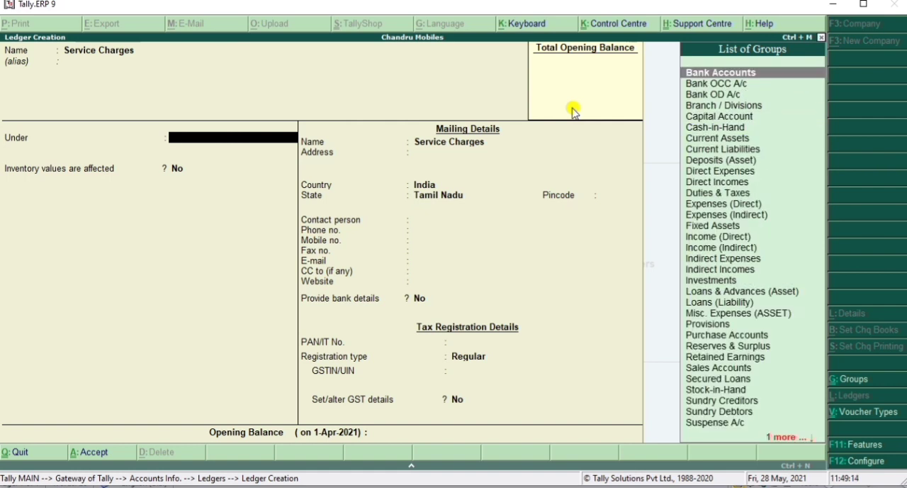
pyautogui.write('Indi')
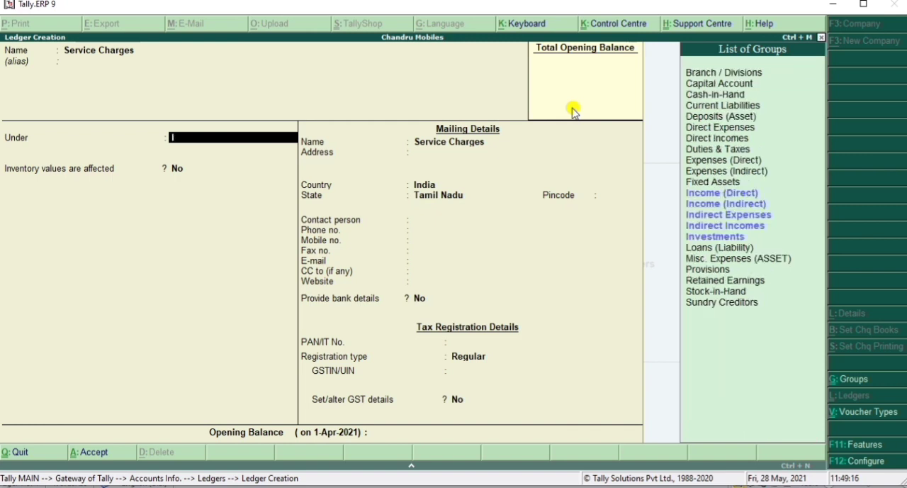
pyautogui.press('BackSpace')
pyautogui.press('BackSpace')
pyautogui.press('BackSpace')
pyautogui.press('BackSpace')
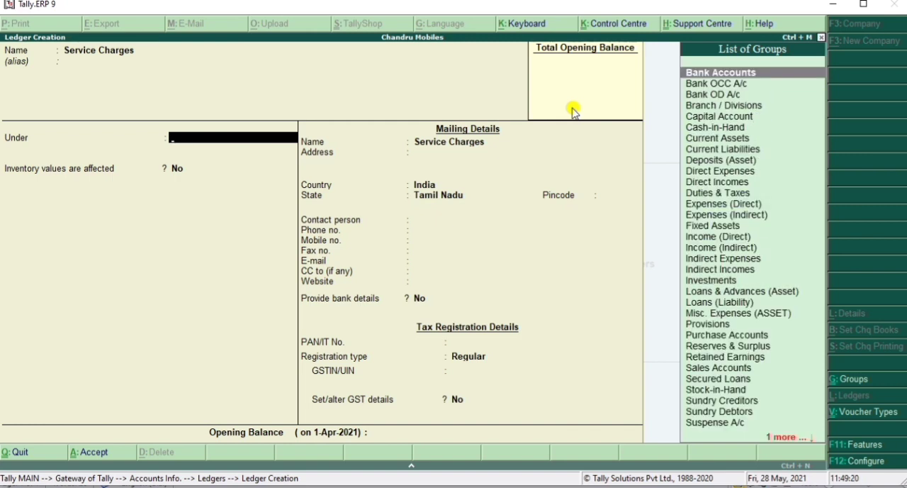
# Step: Place the ledger under Direct Incomes, with inventory values not affected, ledger type Not Applicable and GST Applicable
pyautogui.write('Di')
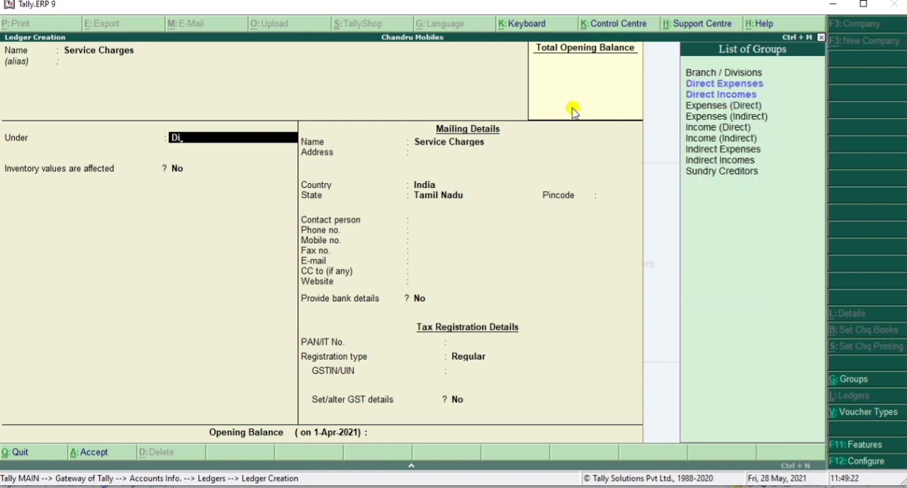
pyautogui.press('Down')
pyautogui.press('Return')
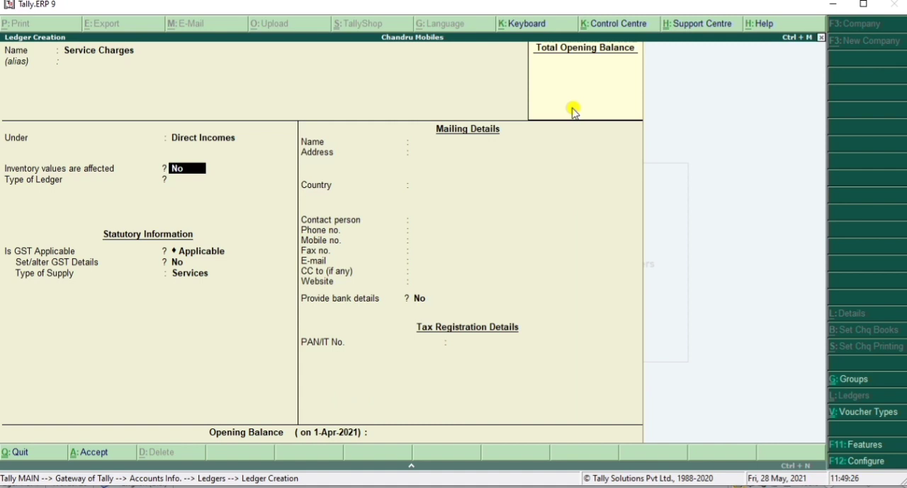
pyautogui.press('Return')
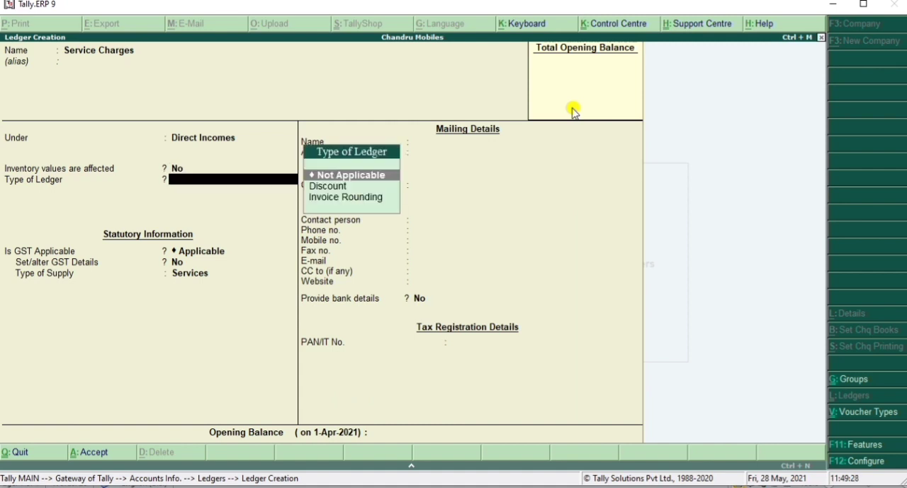
pyautogui.press('Return')
pyautogui.press('Return')
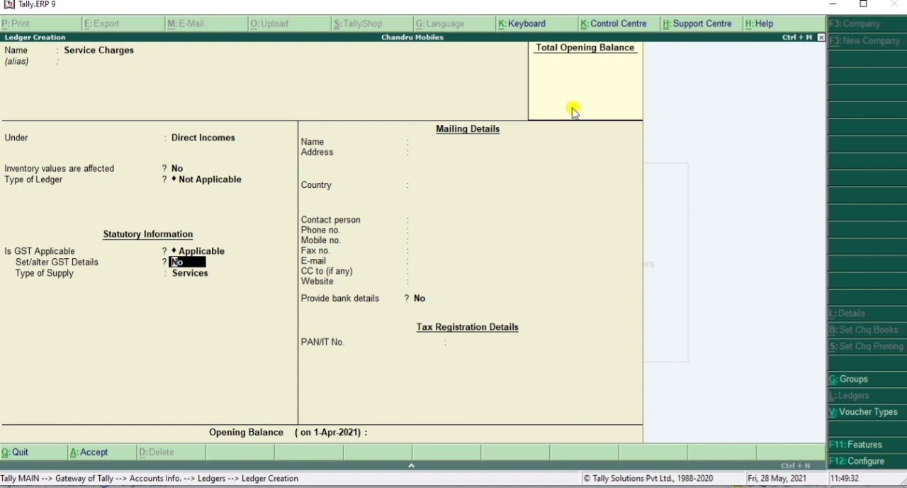
# Step: Enable GST details for the ledger and enter HSN/SAC 9898 with nature of transaction Not Applicable
pyautogui.press('y')
pyautogui.press('Return')
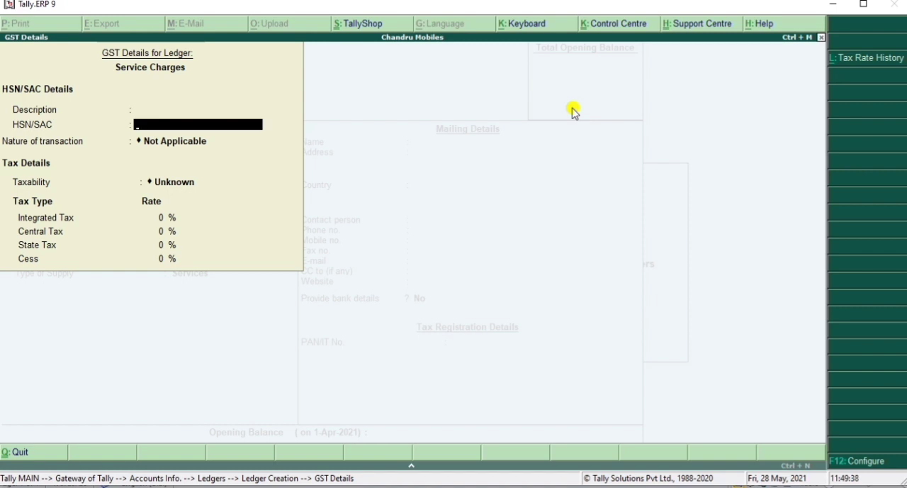
pyautogui.write('9898')
pyautogui.press('Return')
pyautogui.press('Return')
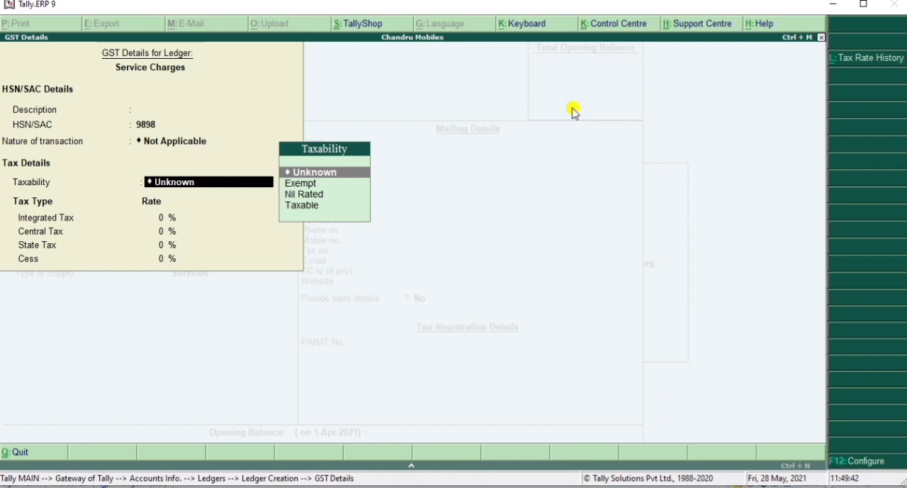
# Step: Set the taxability to Taxable with an 18% integrated tax rate and accept the GST details
pyautogui.press('Down')
pyautogui.press('Down')
pyautogui.press('Down')
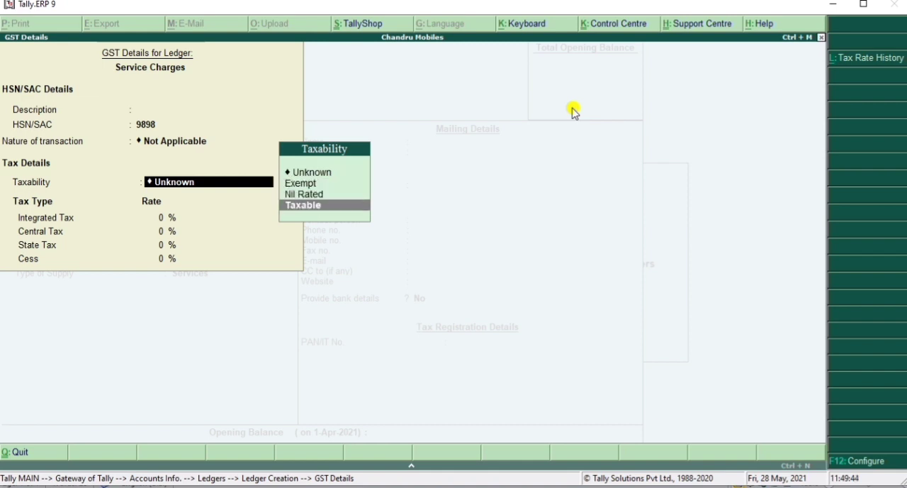
pyautogui.press('Return')
pyautogui.write('18')
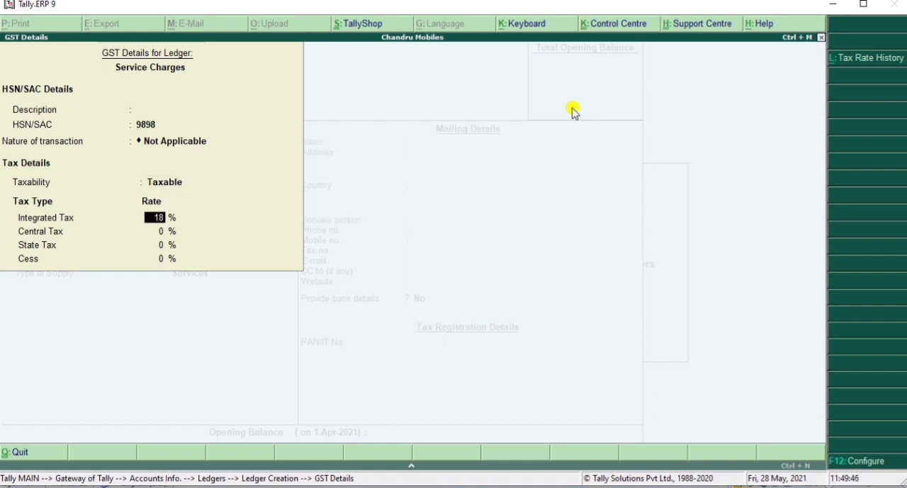
pyautogui.press('Return')
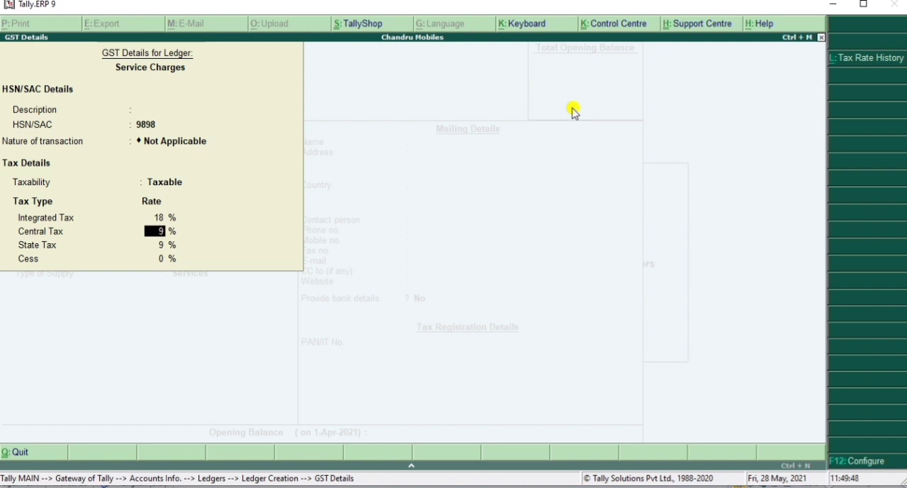
pyautogui.press('Return')
pyautogui.press('Return')
pyautogui.press('Return')
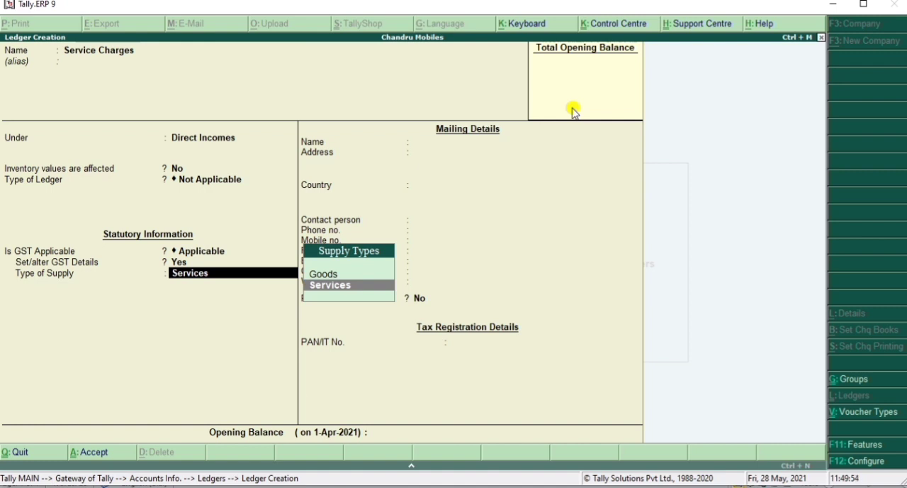
# Step: Save the Service Charges ledger with supply type Services and return to the Gateway of Tally
pyautogui.press('Return')
pyautogui.press('Return')
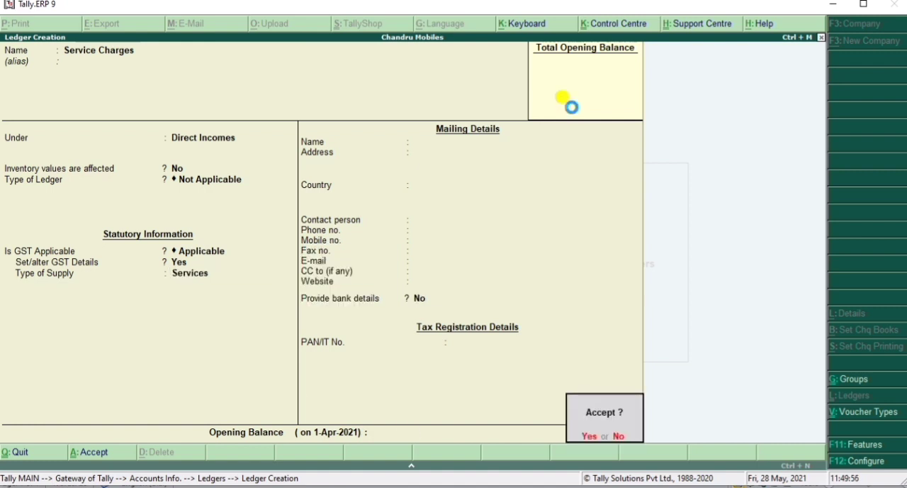
pyautogui.press('Return')
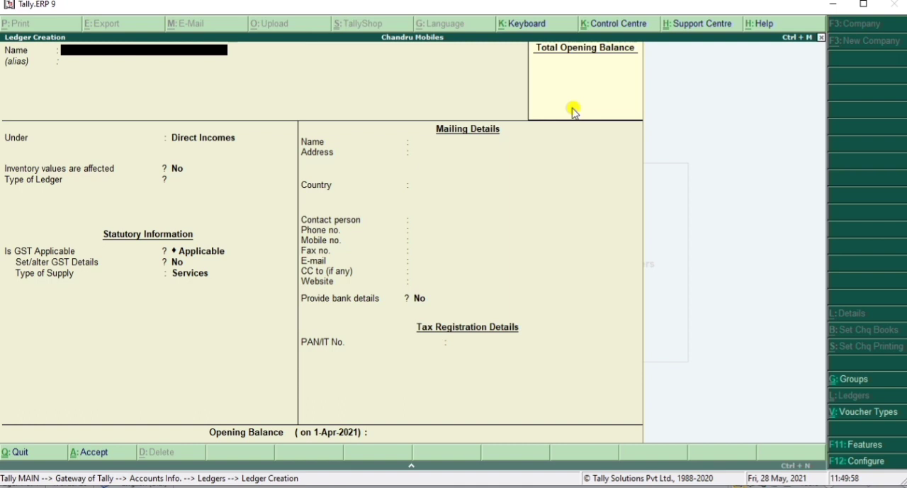
pyautogui.press('Escape')
pyautogui.press('Return')
pyautogui.press('Escape')
pyautogui.press('Escape')
pyautogui.press('Escape')
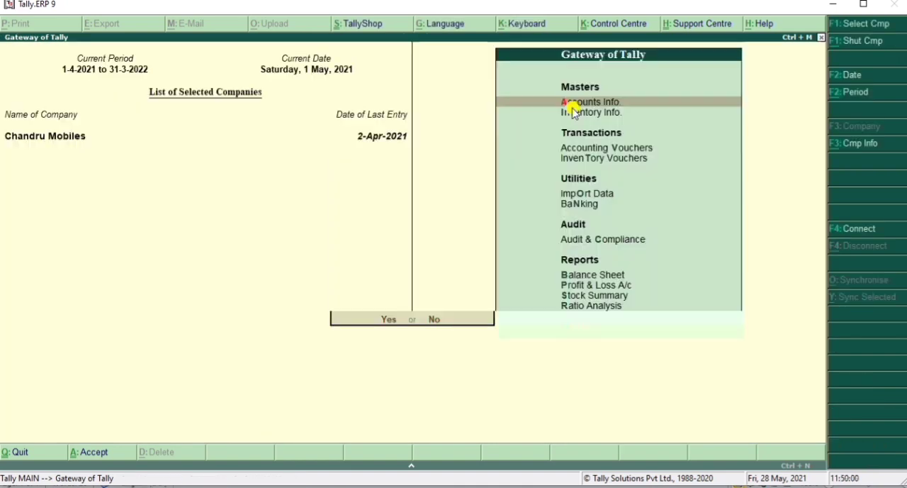
# Step: Start a sales voucher in accounting invoice mode and date it 2-5-2021
pyautogui.click(575, 149)
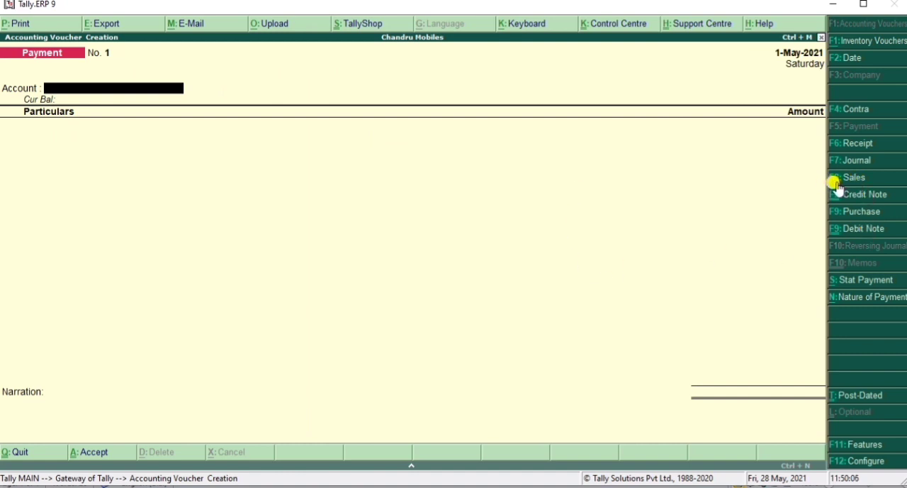
pyautogui.click(837, 184)
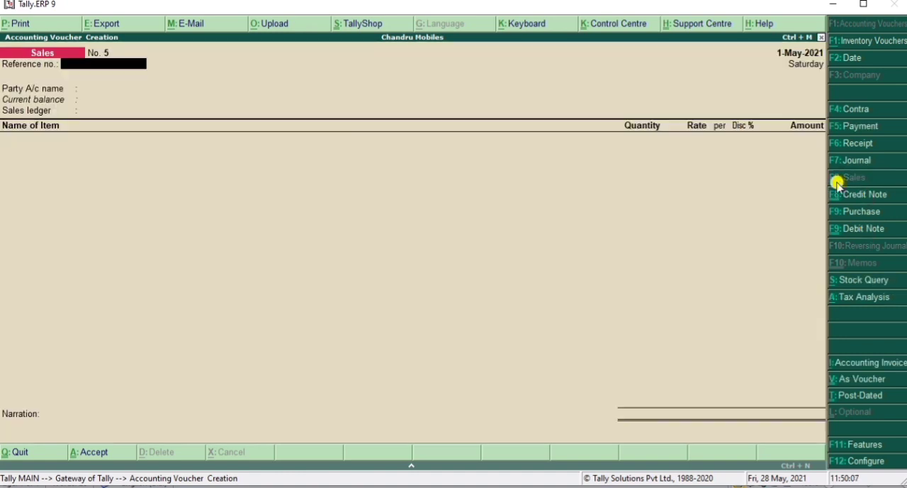
pyautogui.click(837, 365)
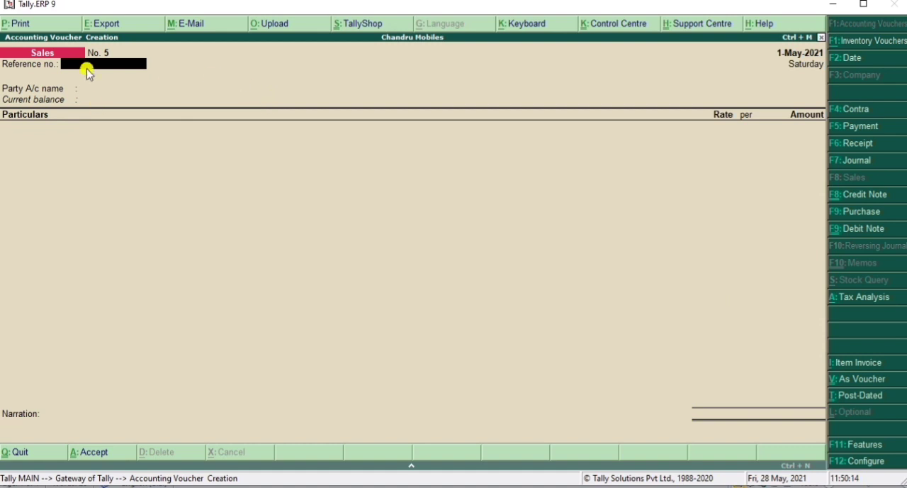
pyautogui.click(839, 60)
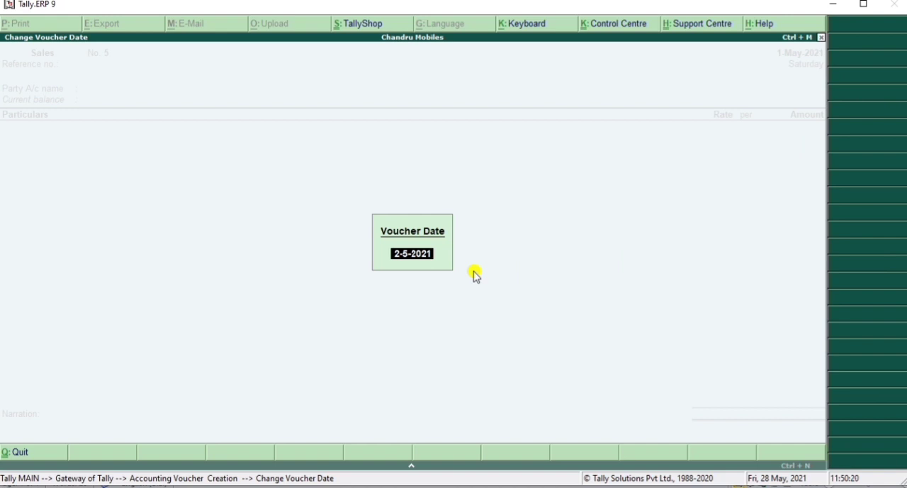
pyautogui.press('Return')
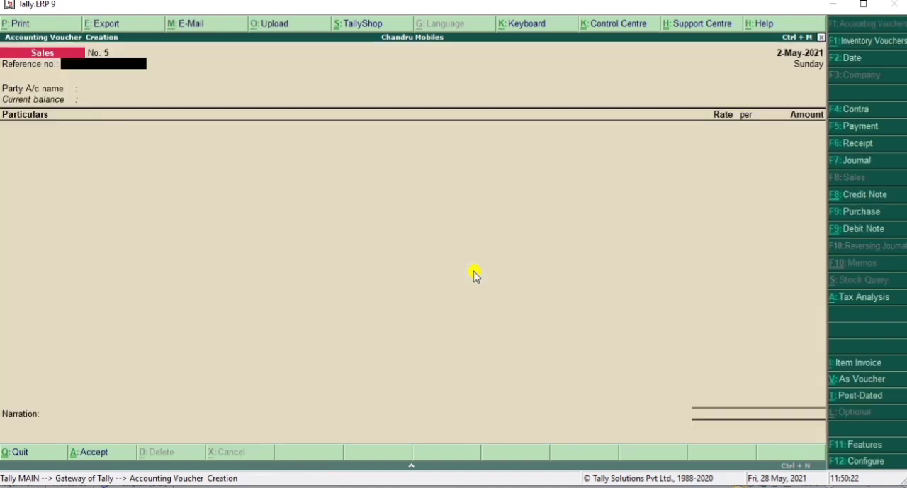
# Step: Leave the reference number blank, choose the party account listed just below Customer A and accept the default party details
pyautogui.press('Return')
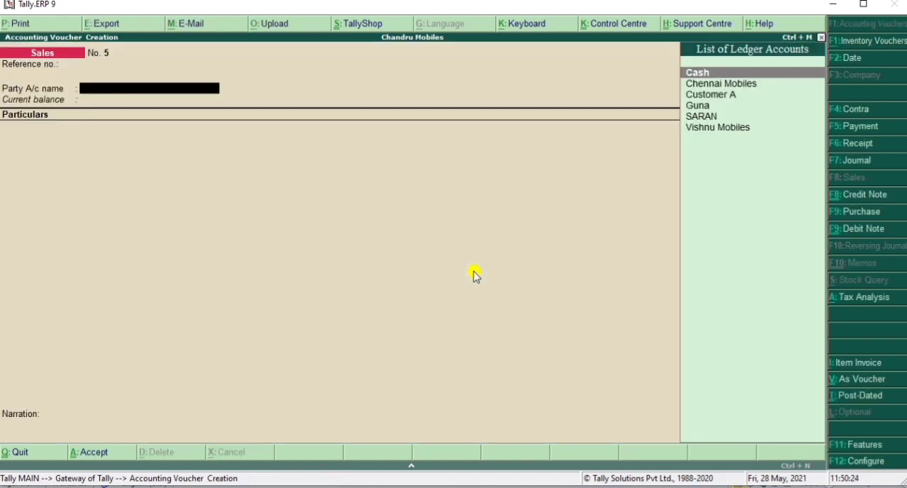
pyautogui.press('Down')
pyautogui.press('Down')
pyautogui.press('Down')
pyautogui.press('Return')
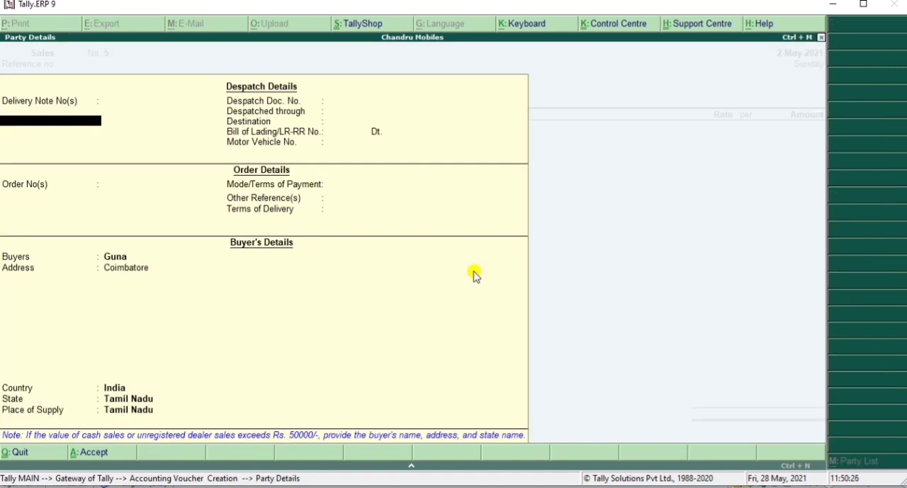
pyautogui.hotkey('ctrl', 'a')
# Step: Add the Service Charges ledger to the invoice particulars with the description Mobile Repair
pyautogui.write('Se')
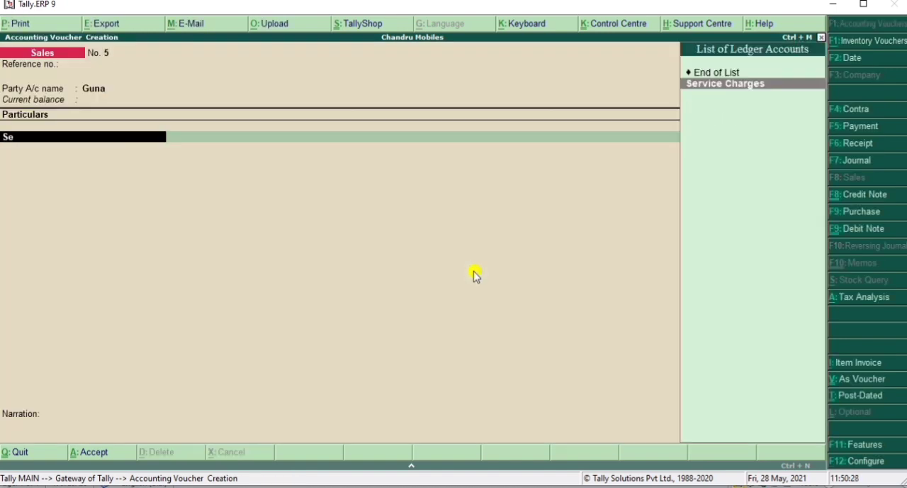
pyautogui.press('Return')
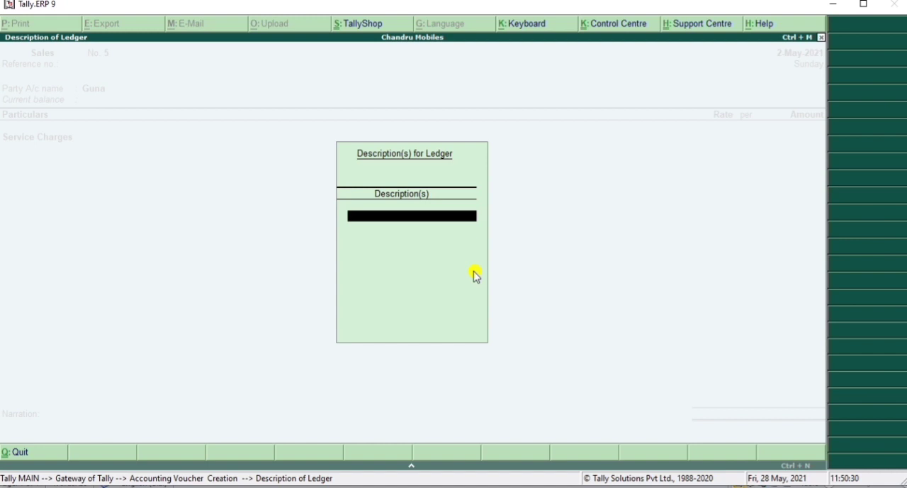
pyautogui.write('Mobile')
pyautogui.write(' Repiar')
pyautogui.press('BackSpace')
pyautogui.press('BackSpace')
pyautogui.press('BackSpace')
pyautogui.write('air')
pyautogui.press('Return')
# Step: Add two more description lines for the ledger: Display Changes and Battey Changed
pyautogui.write('Dispal')
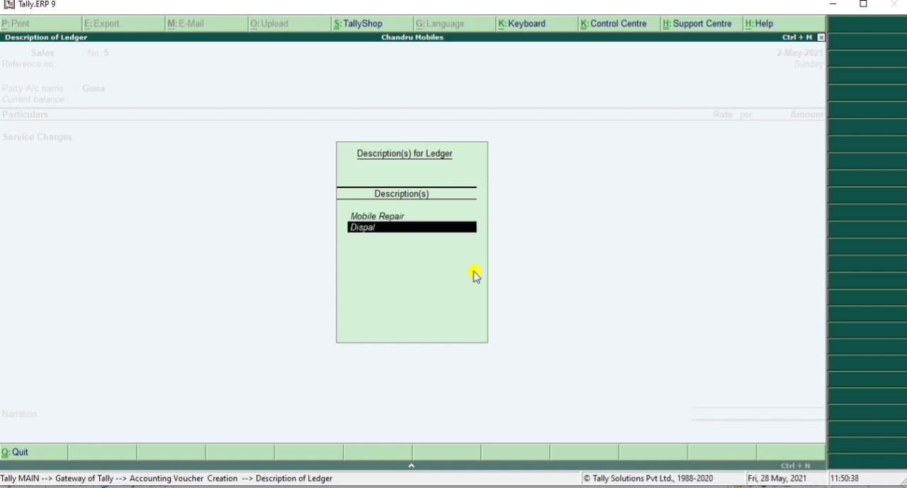
pyautogui.press('BackSpace')
pyautogui.press('BackSpace')
pyautogui.write('lay Changes')
pyautogui.press('Return')
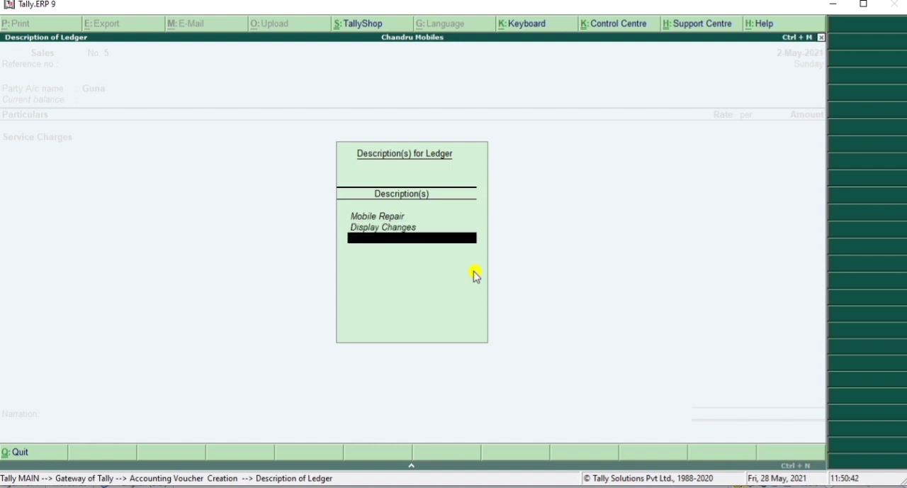
pyautogui.write('Battey Changed')
pyautogui.press('Return')
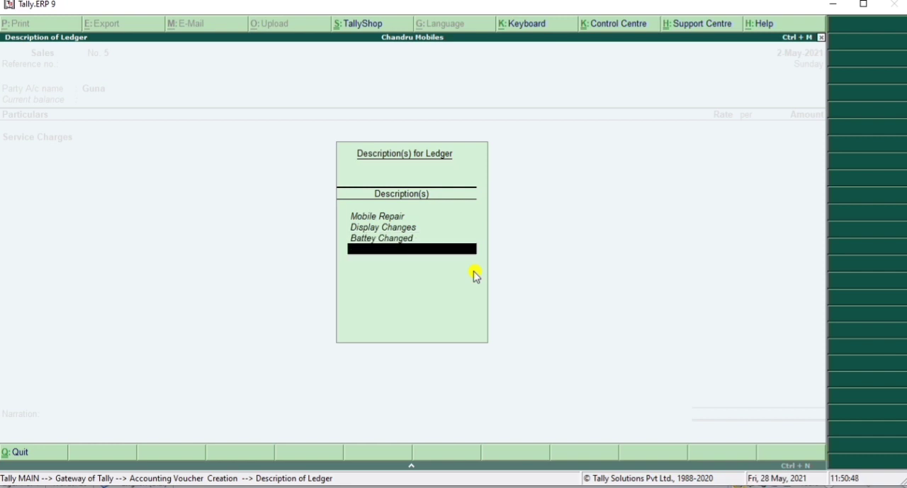
# Step: Finish the ledger descriptions and set the Service Charges amount to 2000
pyautogui.press('Return')
pyautogui.write('2000')
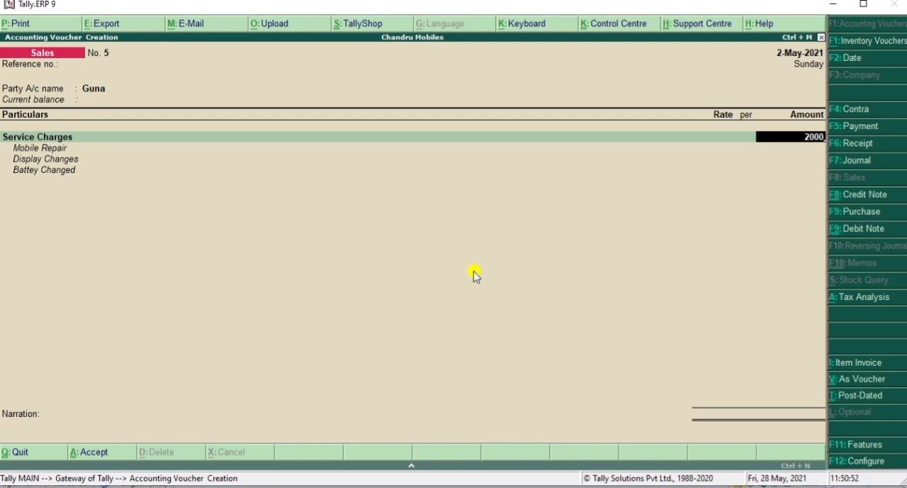
pyautogui.press('Return')
pyautogui.press('Return')
pyautogui.press('Return')
pyautogui.press('Return')
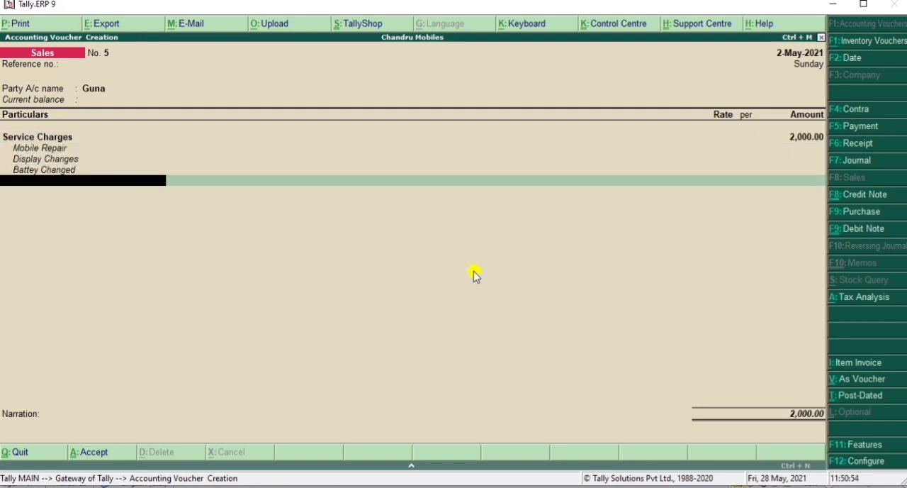
# Step: Add the CGST and SGST ledgers to the invoice with their automatically calculated tax amounts
pyautogui.write('C')
pyautogui.press('Return')
pyautogui.press('Return')
pyautogui.press('Return')
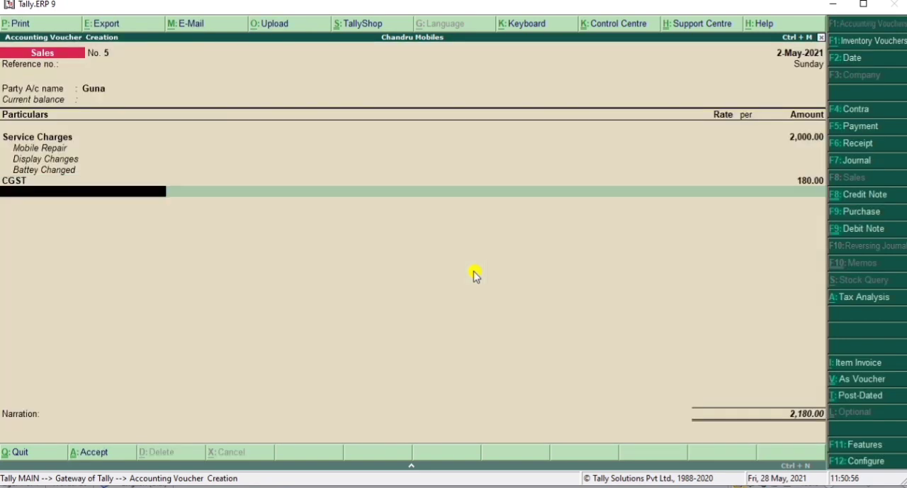
pyautogui.write('S')
pyautogui.press('Return')
pyautogui.press('Down')
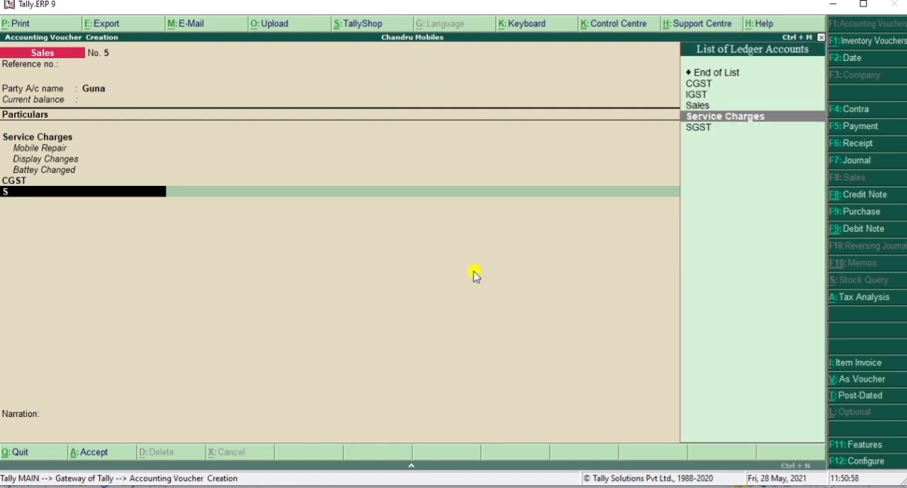
pyautogui.press('Down')
pyautogui.press('Return')
# Step: Accept the New Ref bill-wise details without credit days, leave the narration blank and save the invoice
pyautogui.press('Return')
pyautogui.press('Return')
pyautogui.press('Return')
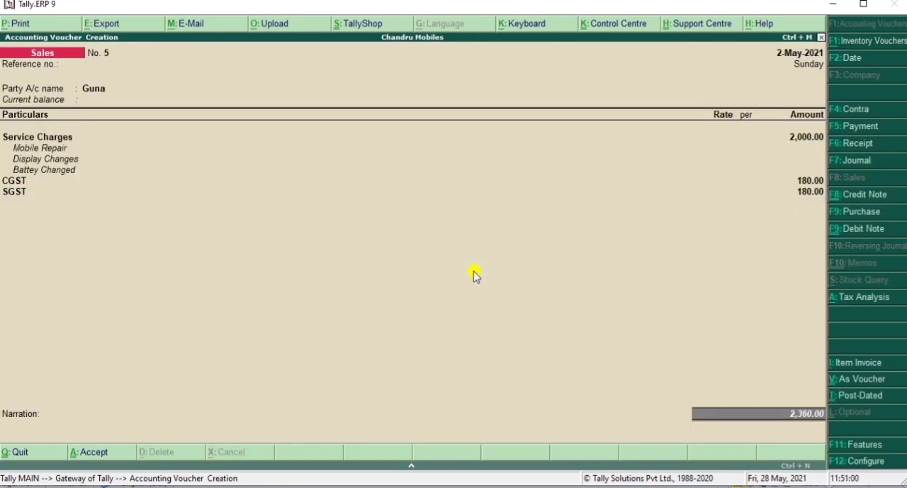
pyautogui.press('Return')
pyautogui.press('Return')
pyautogui.press('Return')
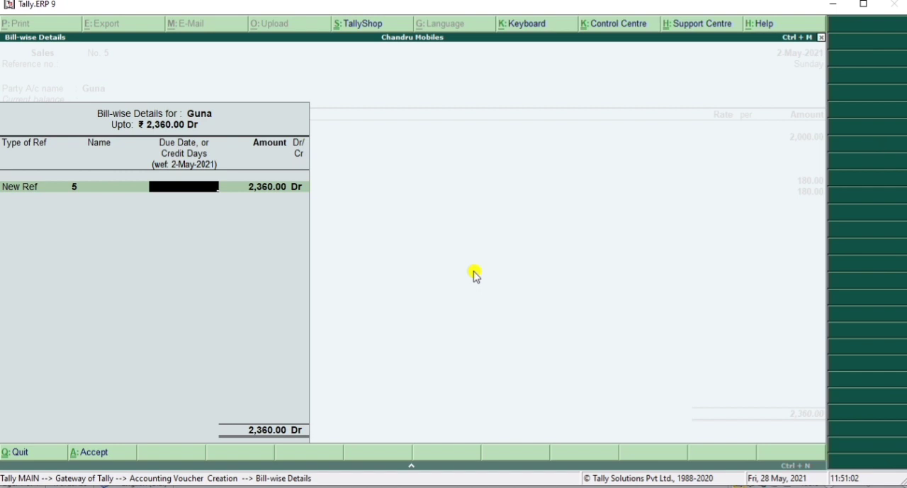
pyautogui.press('Return')
pyautogui.press('Return')
pyautogui.press('Return')
pyautogui.press('Return')
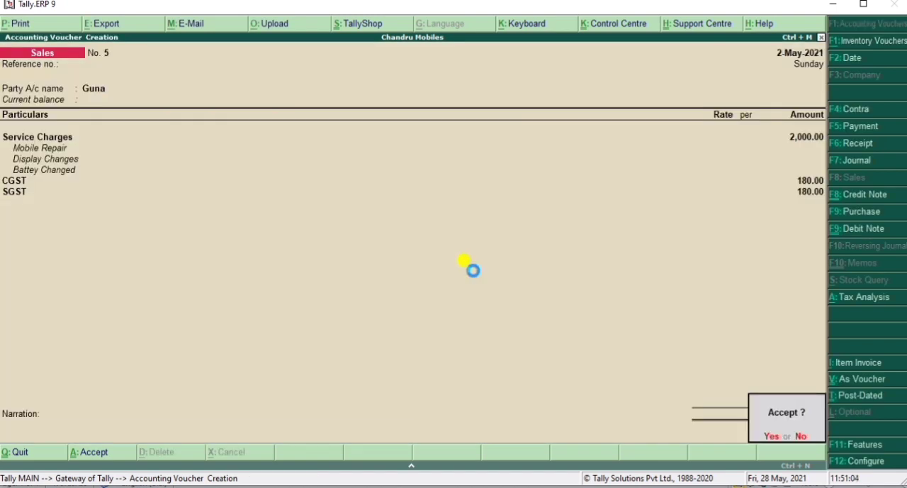
pyautogui.press('Return')
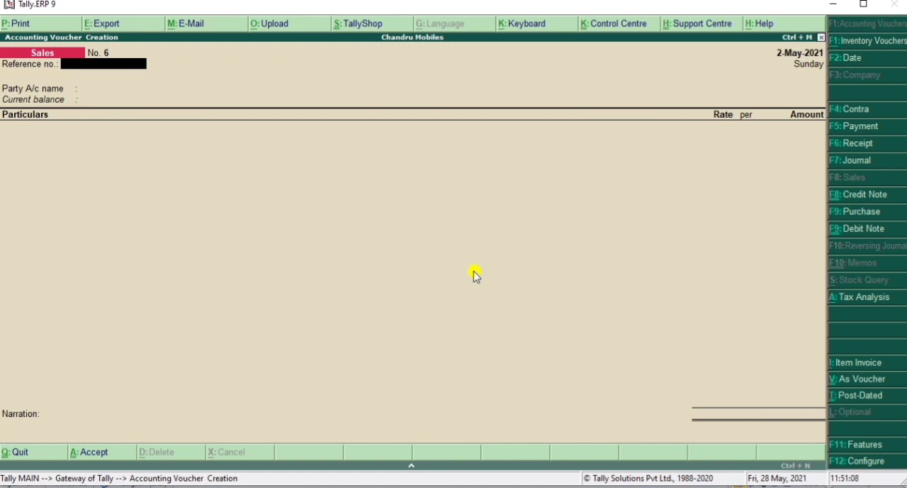
# Step: Reopen the saved invoice for printing and set Print quantity column and Print rate column to No in the print configuration
pyautogui.press('pageup')
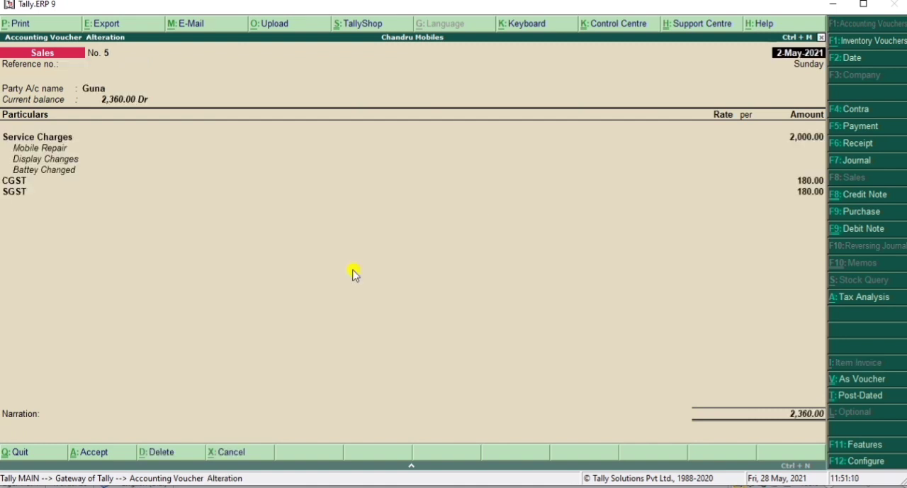
pyautogui.click(24, 26)
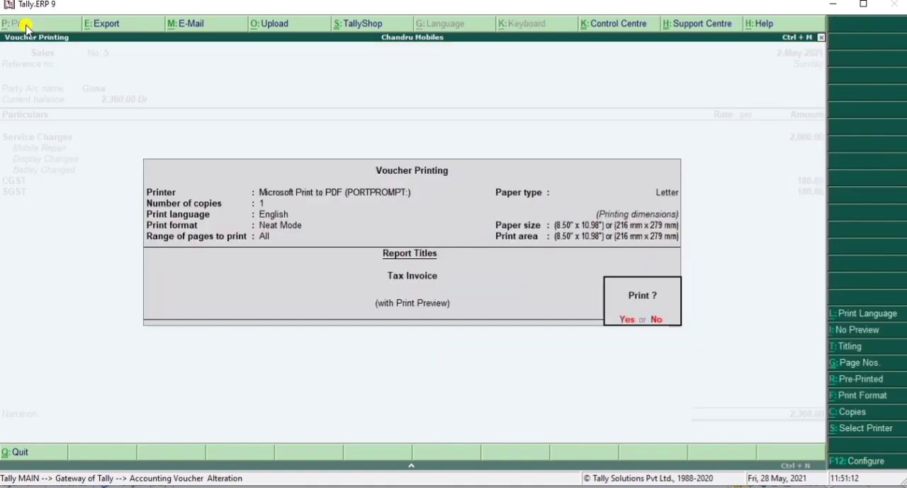
pyautogui.click(834, 461)
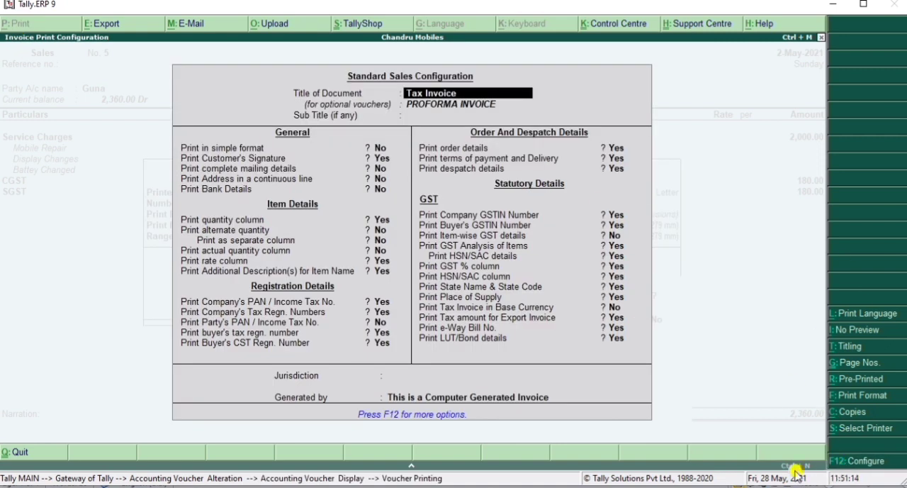
pyautogui.click(379, 221)
pyautogui.press('n')
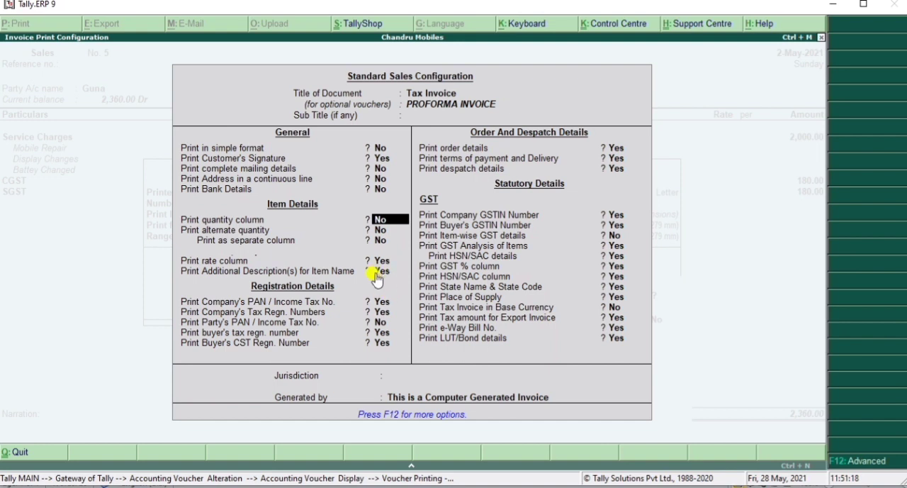
pyautogui.click(382, 260)
pyautogui.press('n')
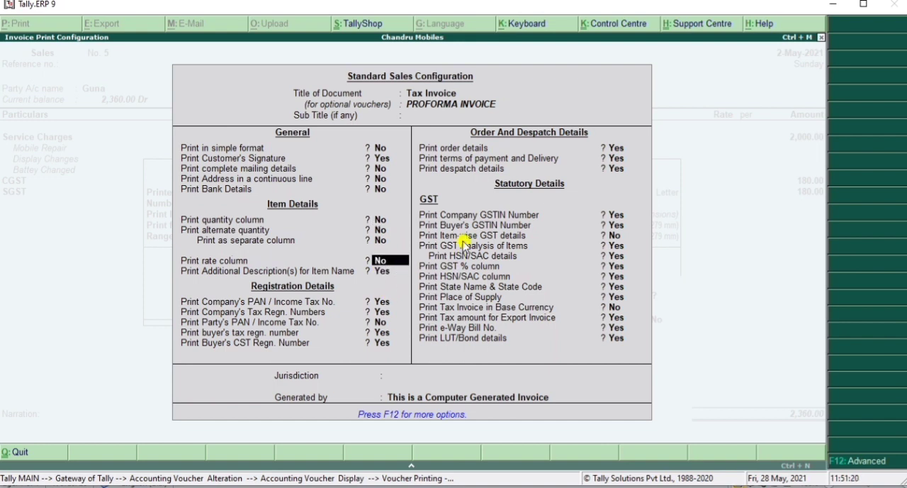
pyautogui.hotkey('ctrl', 'a')
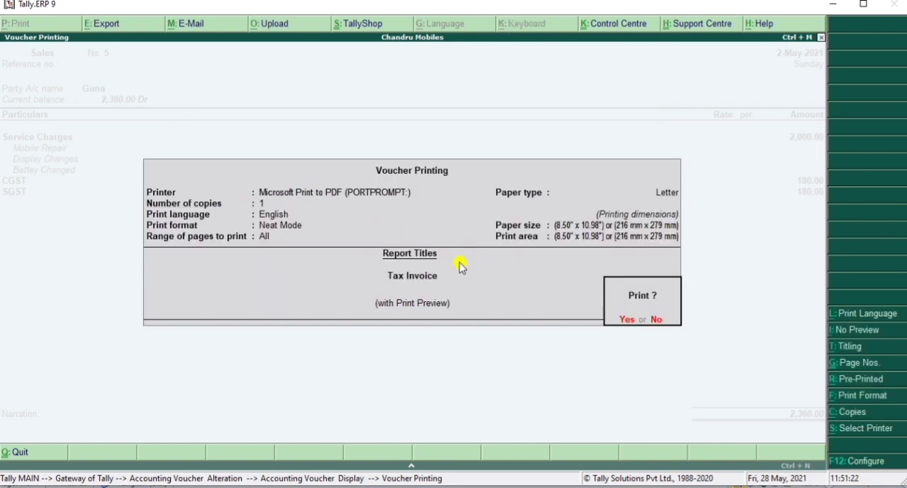
# Step: Preview the tax invoice enlarged, examine its descriptions, GST amounts and tax analysis, and close the preview
pyautogui.press('Return')
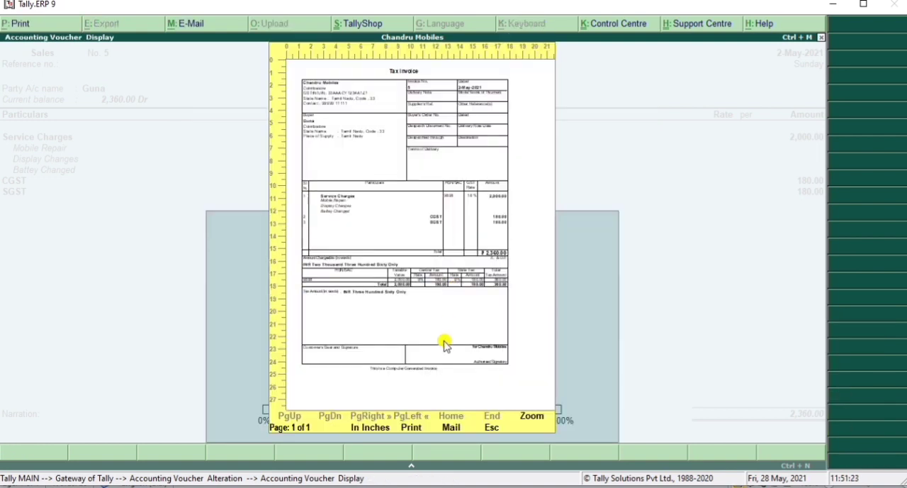
pyautogui.click(530, 418)
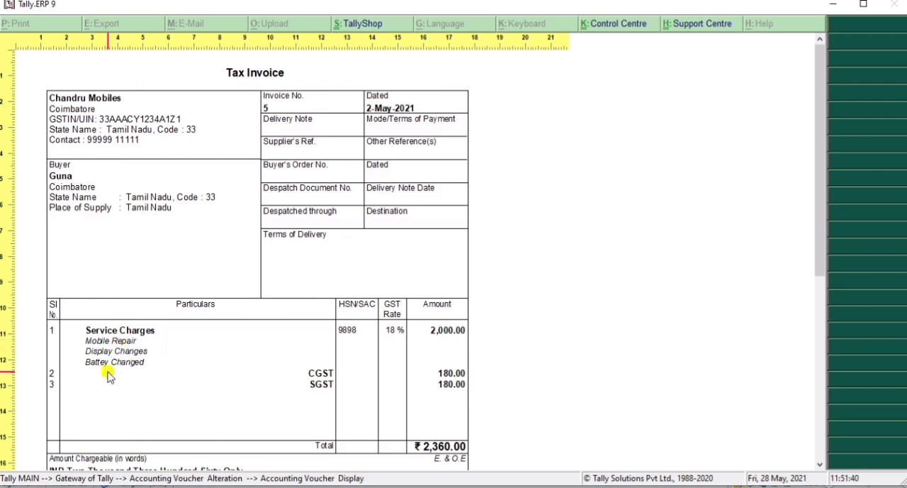
pyautogui.scroll(-3, 168, 321)
pyautogui.scroll(-4, 172, 318)
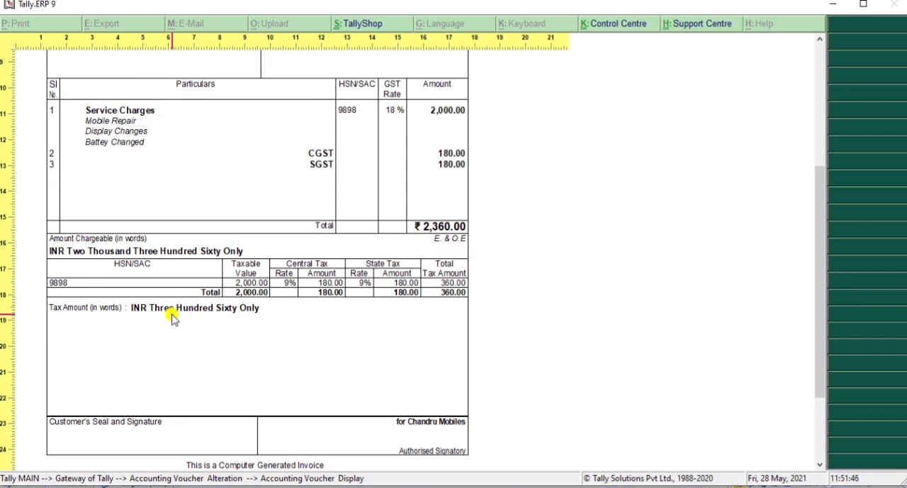
pyautogui.hotkey('alt', 'z')
pyautogui.press('Escape')
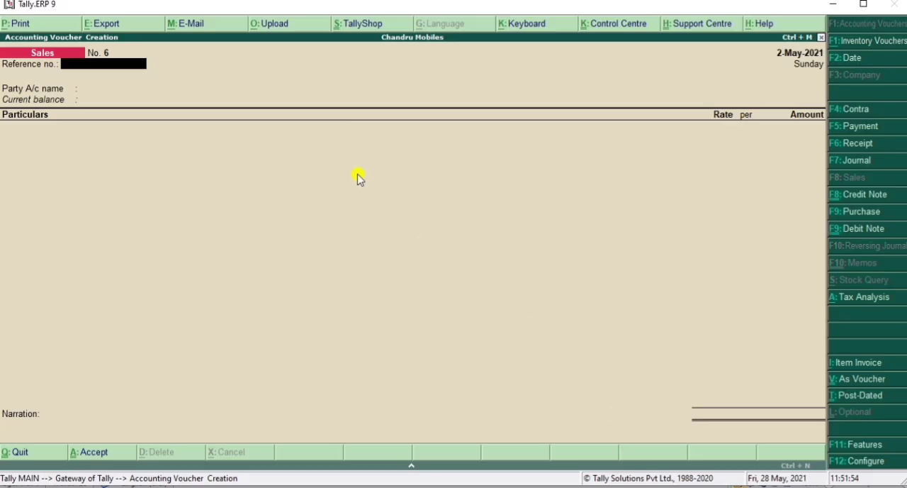
# Step: Leave voucher entry and open the company's Inventory Features
pyautogui.press('Escape')
pyautogui.press('Return')
pyautogui.press('Escape')
pyautogui.press('Escape')
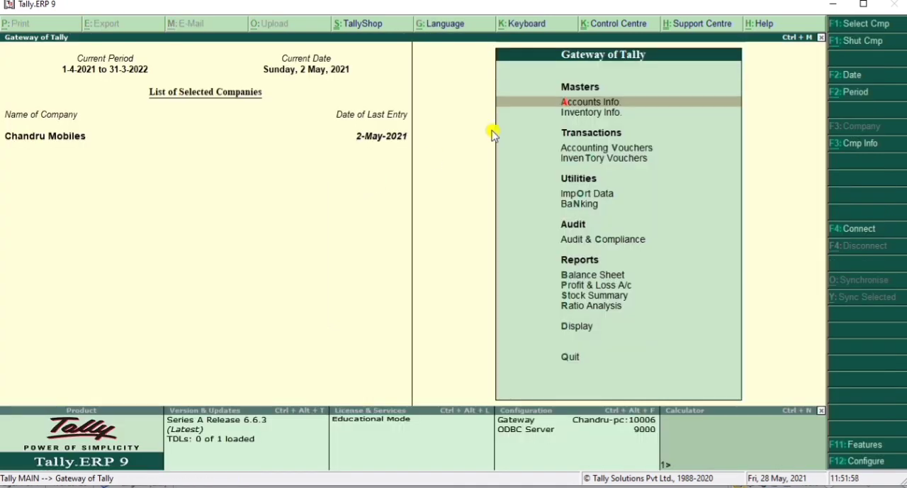
pyautogui.click(850, 450)
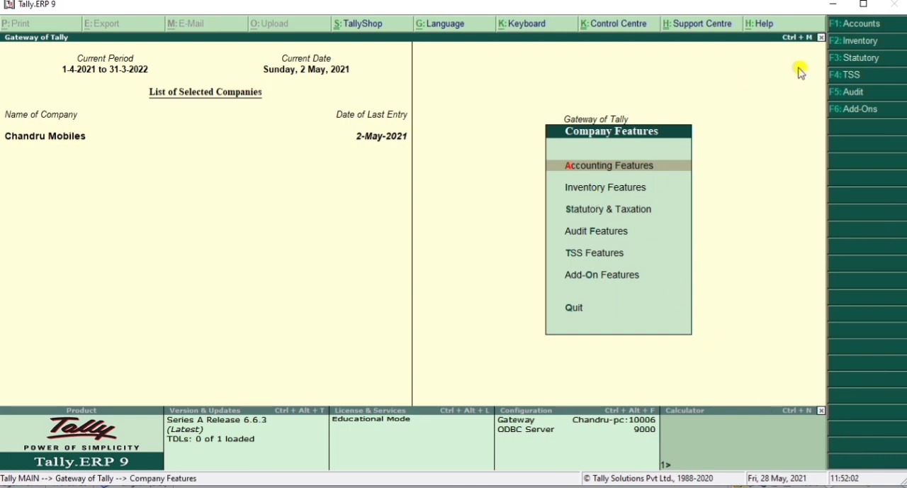
pyautogui.click(839, 42)
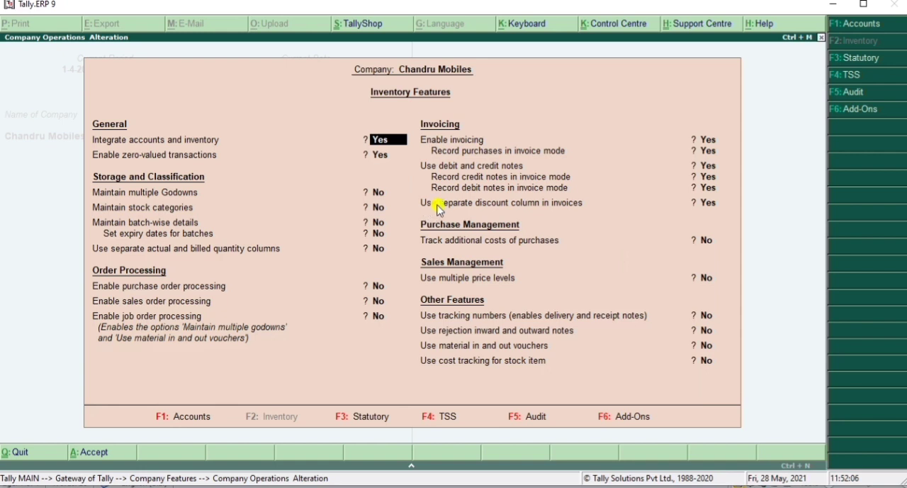
# Step: Set Use separate discount column in invoices to Yes, save the inventory features and return to the Gateway of Tally
pyautogui.click(708, 204)
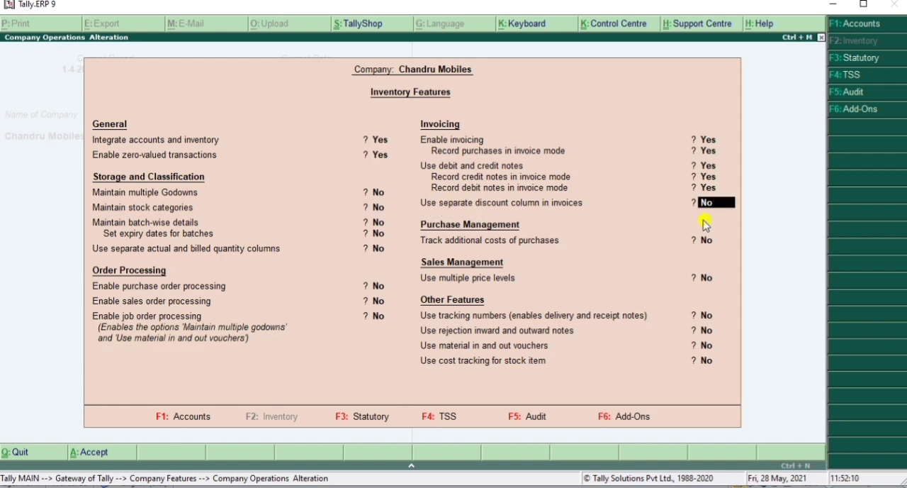
pyautogui.press('y')
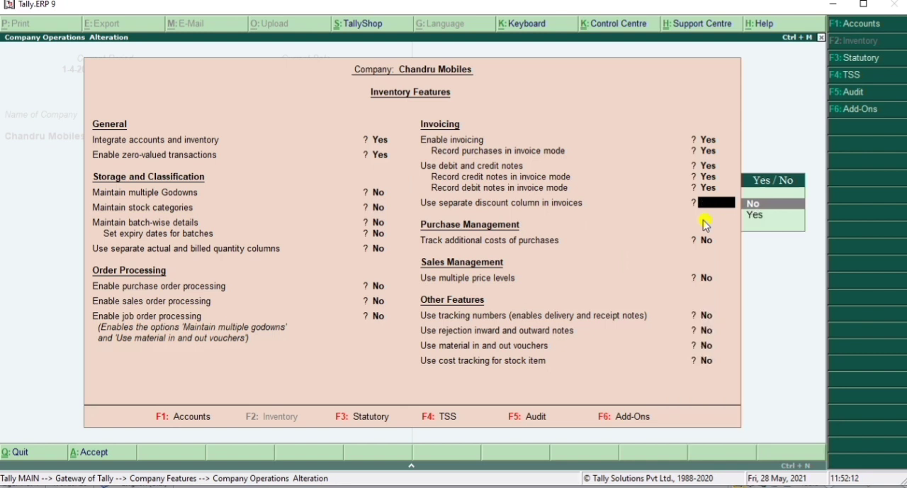
pyautogui.press('Down')
pyautogui.press('Return')
pyautogui.press('Return')
pyautogui.press('Return')
pyautogui.press('Return')
pyautogui.press('Return')
pyautogui.press('Return')
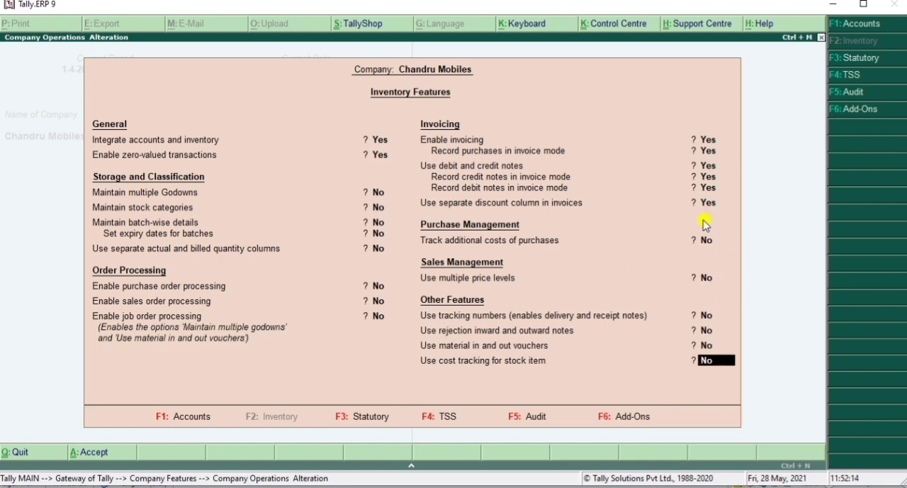
pyautogui.press('Return')
pyautogui.press('Return')
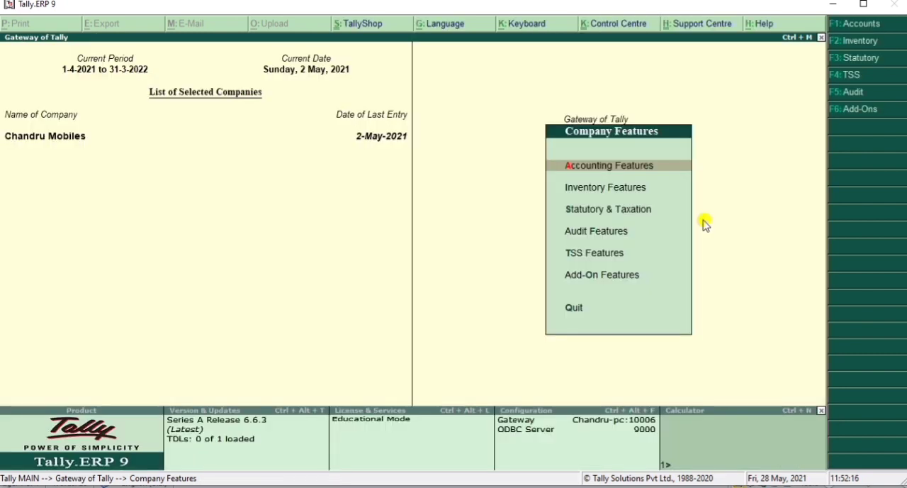
pyautogui.press('Escape')
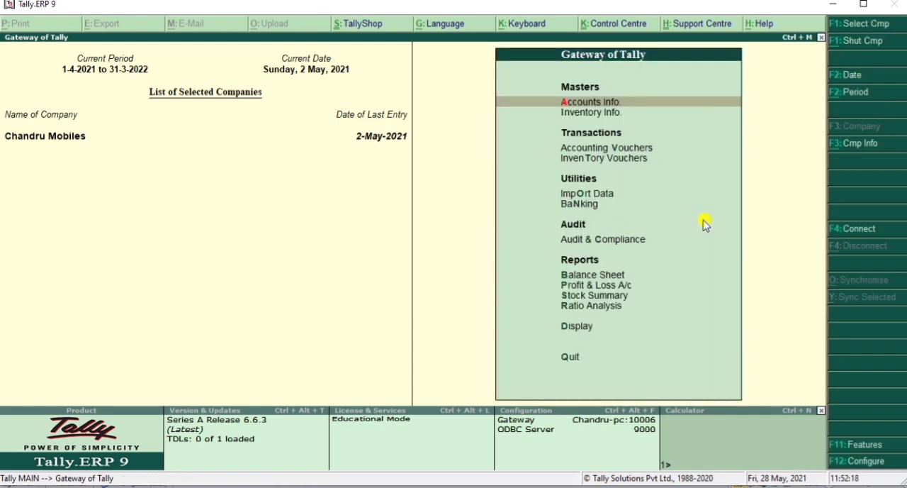
# Step: Start a sales voucher in item invoice mode with no reference number and Cash as the party account
pyautogui.press('v')
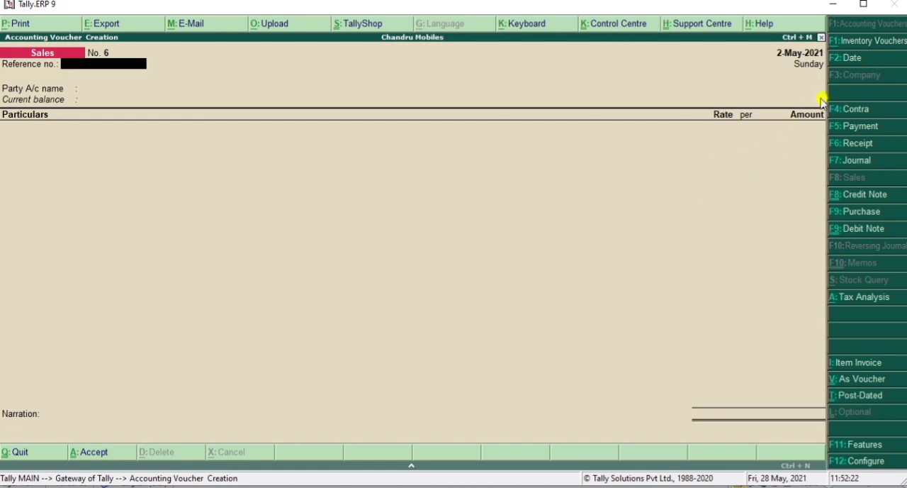
pyautogui.click(838, 365)
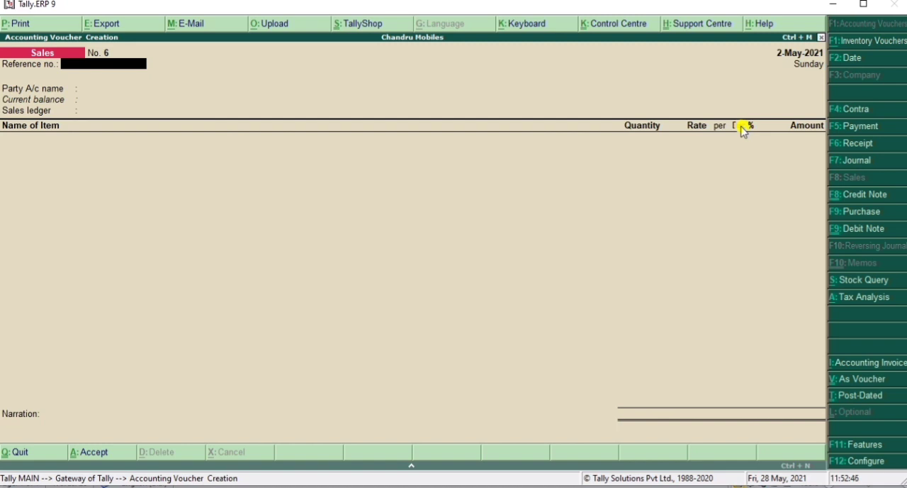
pyautogui.press('Return')
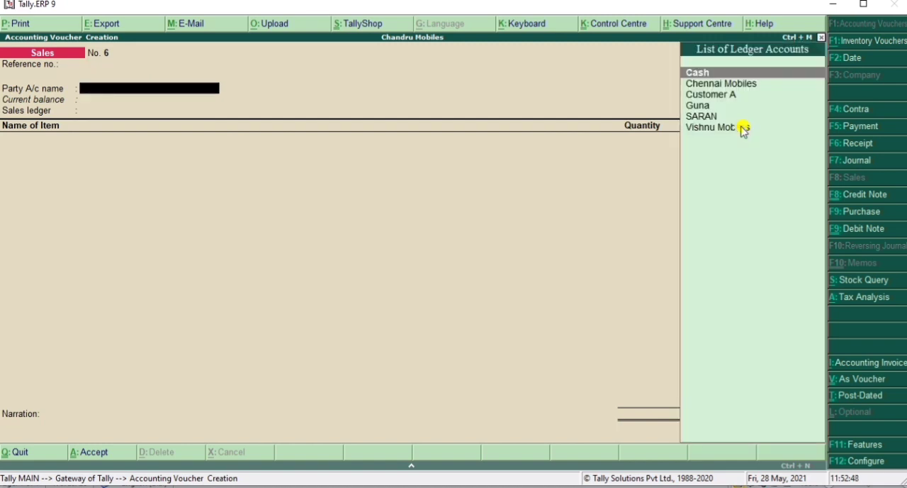
pyautogui.press('Return')
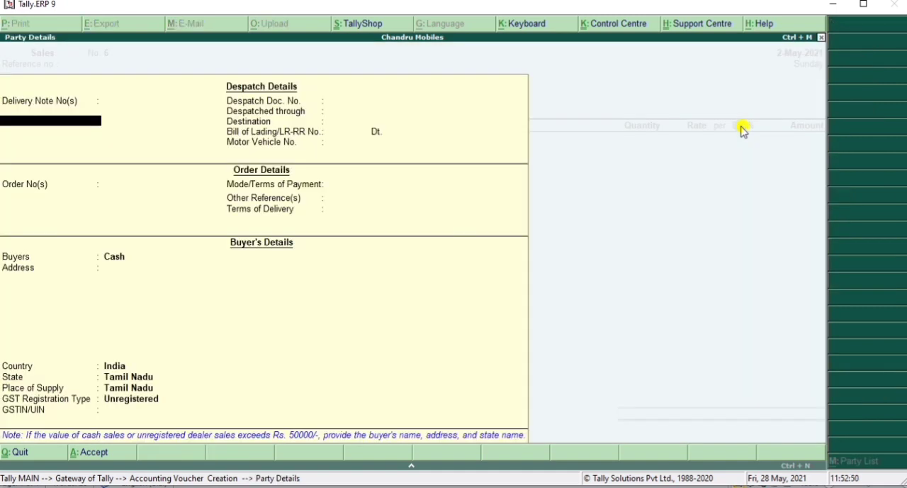
# Step: Replace the buyer's name in the party details with Sri Ganesh Jewellery
pyautogui.click(115, 262)
pyautogui.write('Sri')
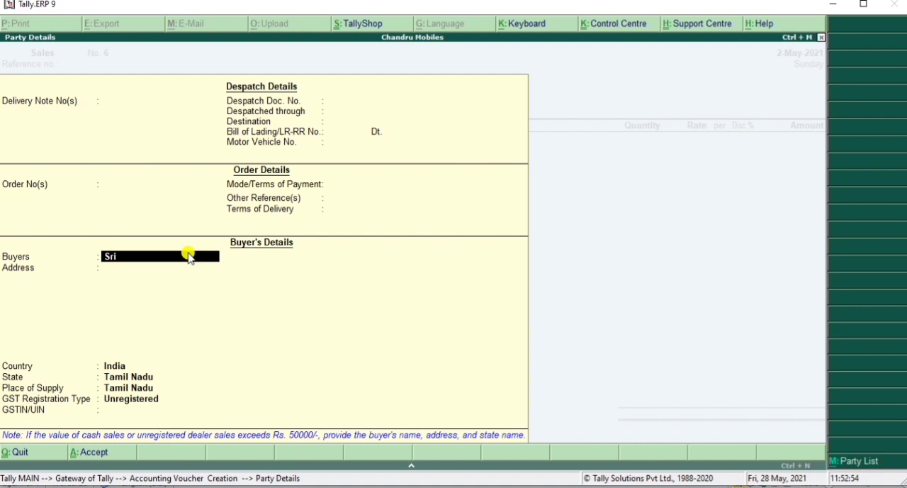
pyautogui.write(' Ganesh Jewlell')
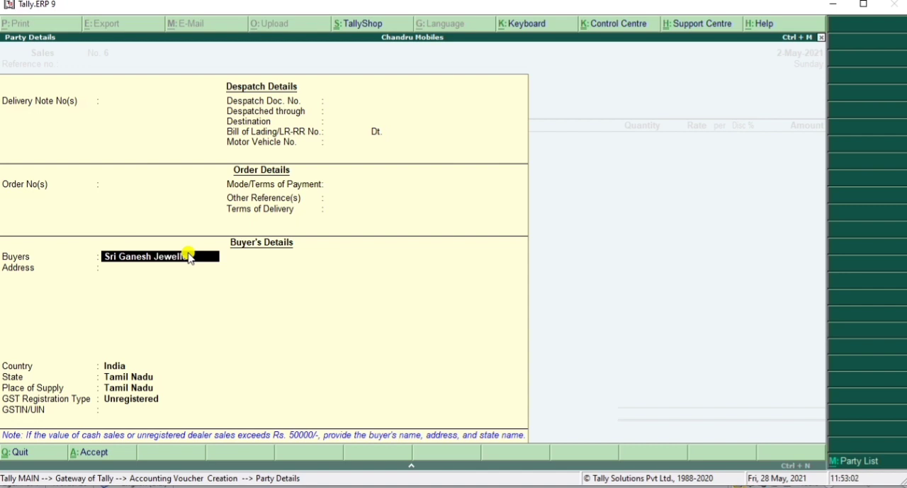
pyautogui.write('ery')
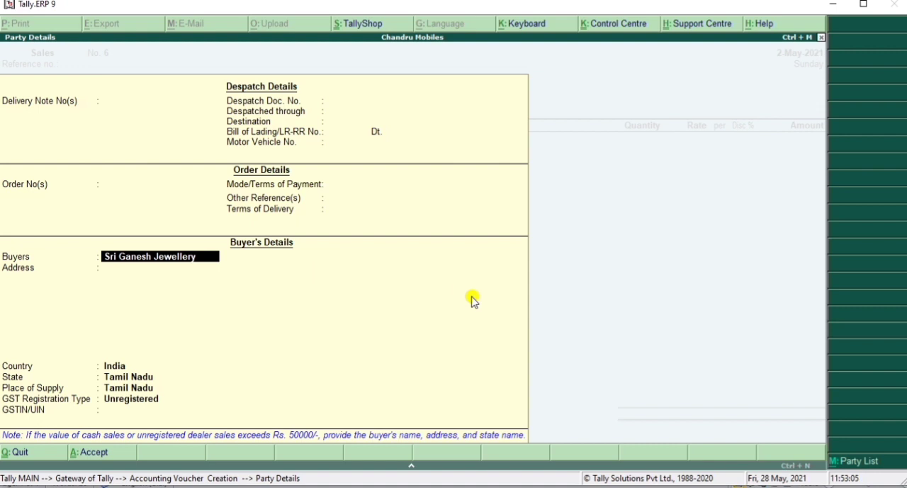
# Step: Enter Coimbatore as the buyer's address and keep India and Tamil Nadu as country and state
pyautogui.press('Return')
pyautogui.write('Coi')
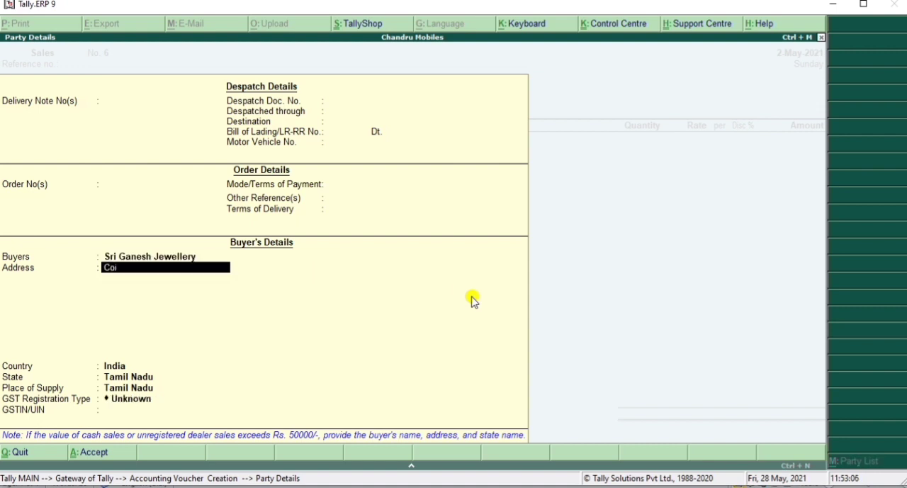
pyautogui.write('mbatore')
pyautogui.press('Return')
# Step: Set the buyer's GST registration type to Regular, enter the buyer's GSTIN/UIN and accept the party details
pyautogui.press('Return')
pyautogui.press('Return')
pyautogui.press('Return')
pyautogui.press('Return')
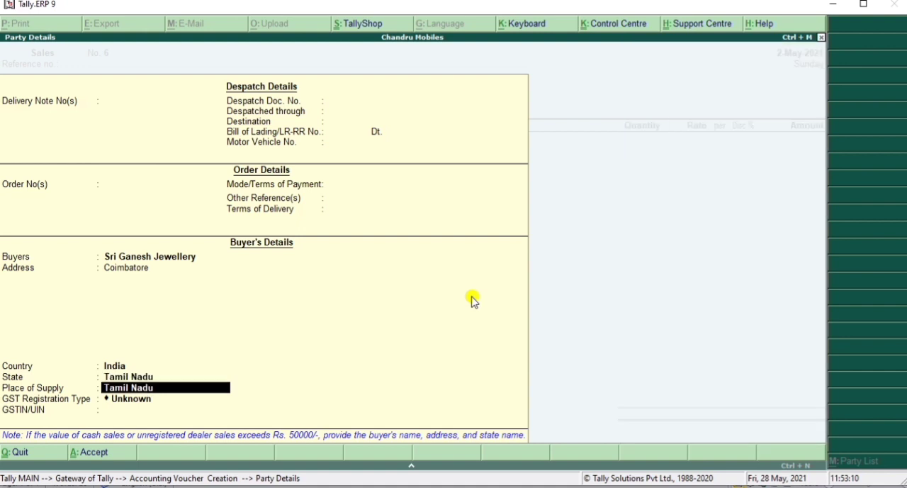
pyautogui.press('Down')
pyautogui.press('Down')
pyautogui.press('Down')
pyautogui.press('Return')
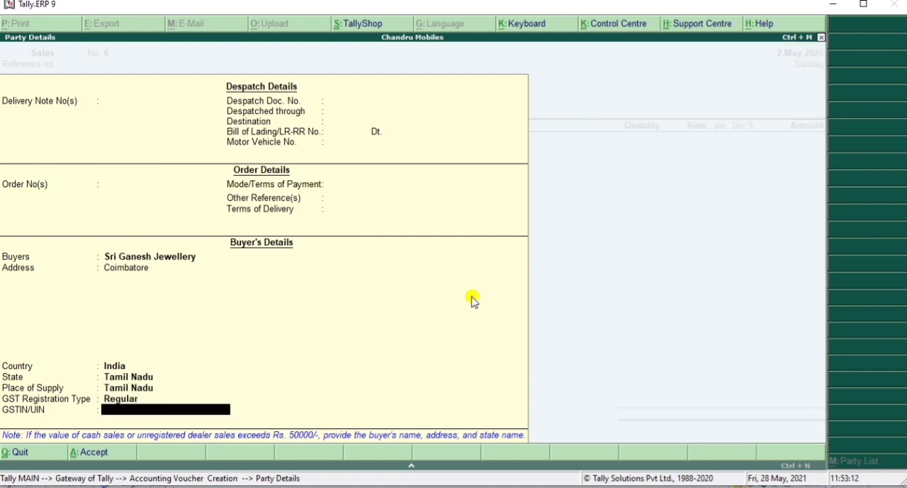
pyautogui.write('33AAACY1234A1Z5')
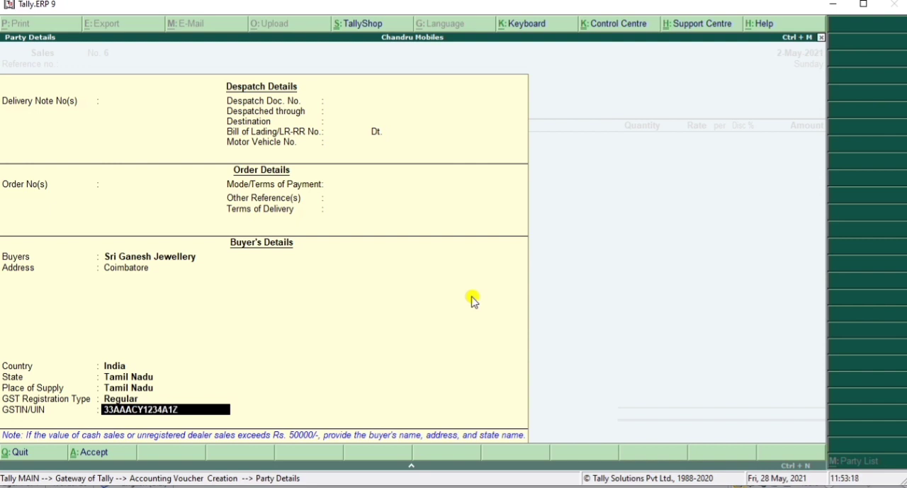
pyautogui.press('Return')
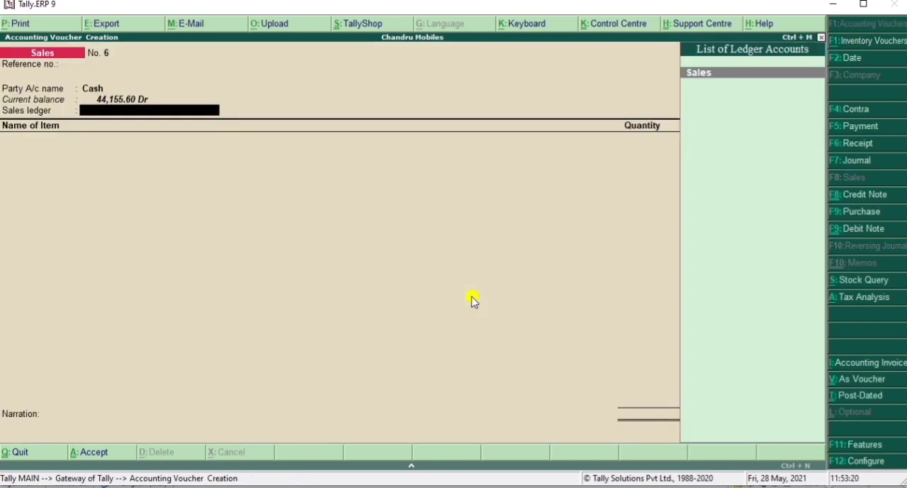
# Step: Choose the Sales ledger and add the stock item VIVO V20 with a quantity of 1 Nos
pyautogui.press('Return')
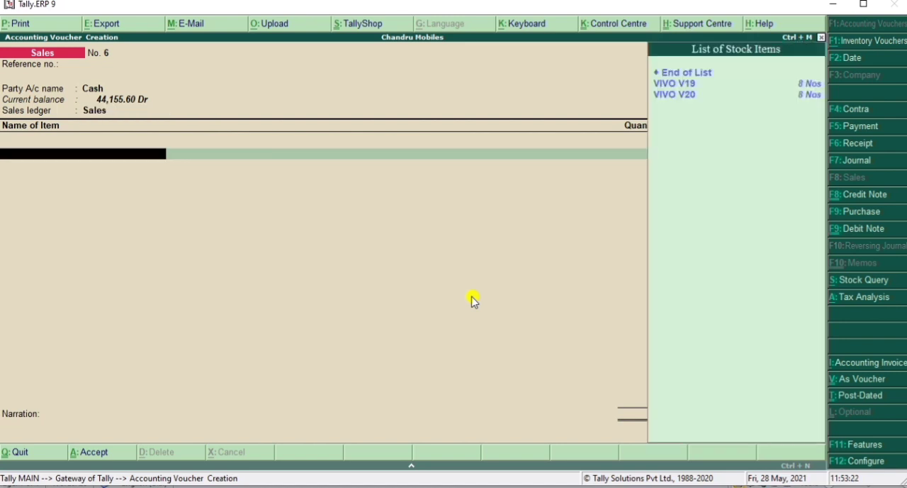
pyautogui.press('Down')
pyautogui.press('Down')
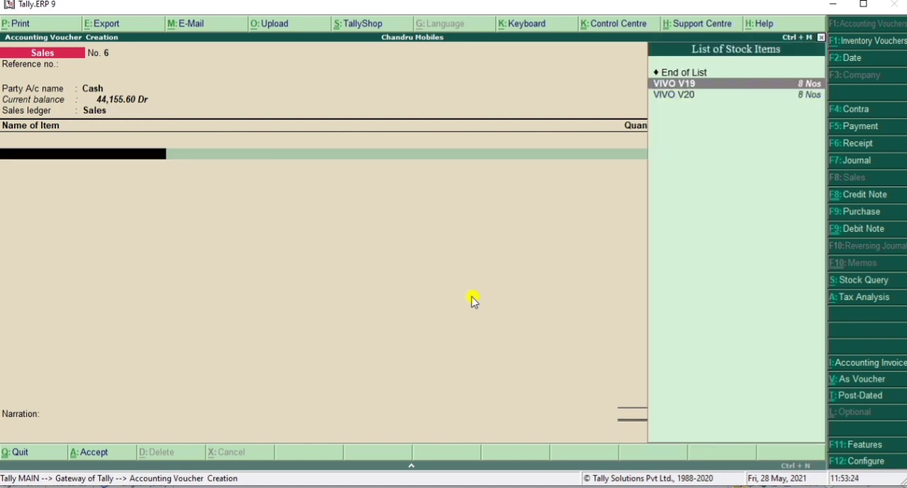
pyautogui.press('Return')
pyautogui.press('Return')
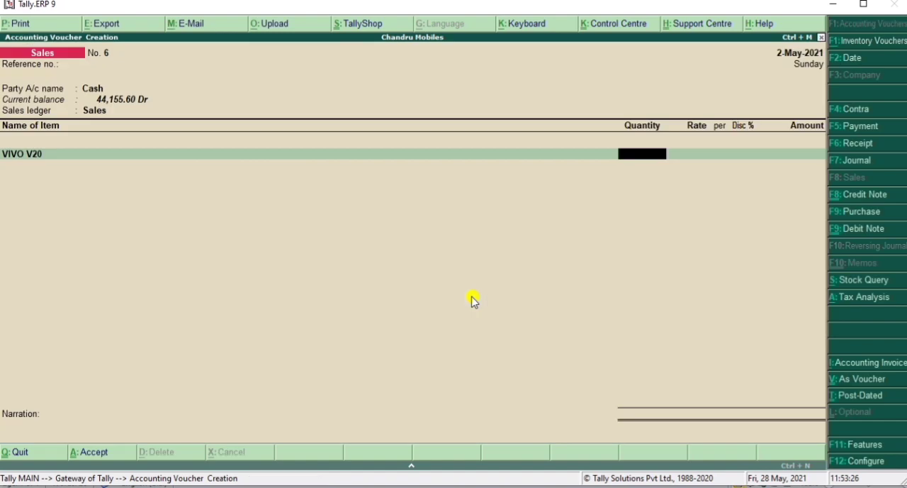
pyautogui.write('1')
pyautogui.press('Return')
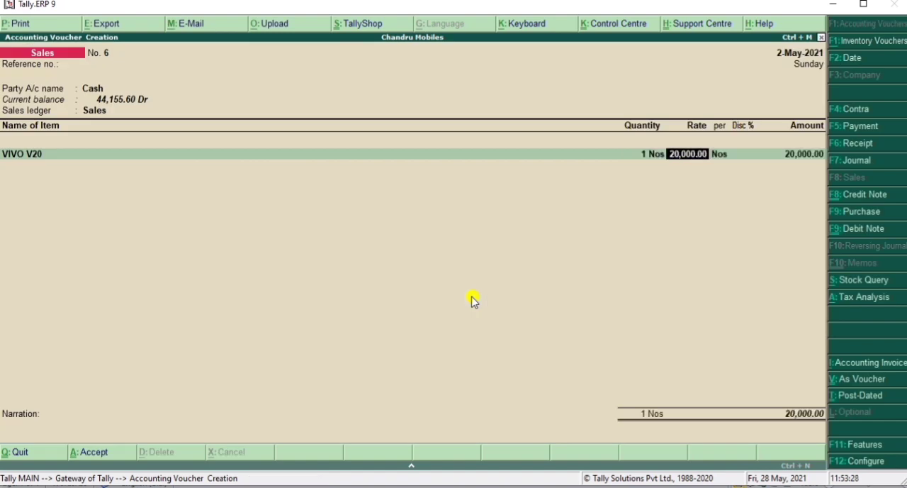
# Step: Keep the VIVO V20 rate of 20,000.00 per Nos and give the item a 2% discount
pyautogui.press('Return')
pyautogui.press('Return')
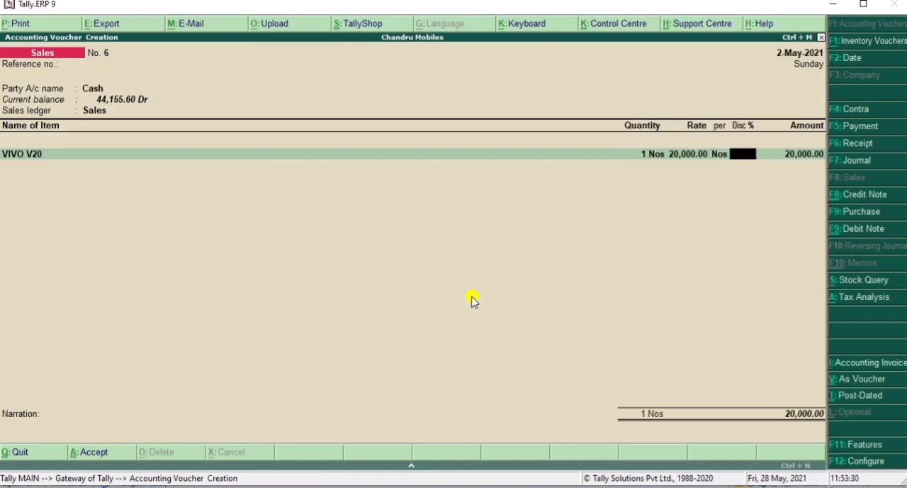
pyautogui.write('2')
pyautogui.press('Return')
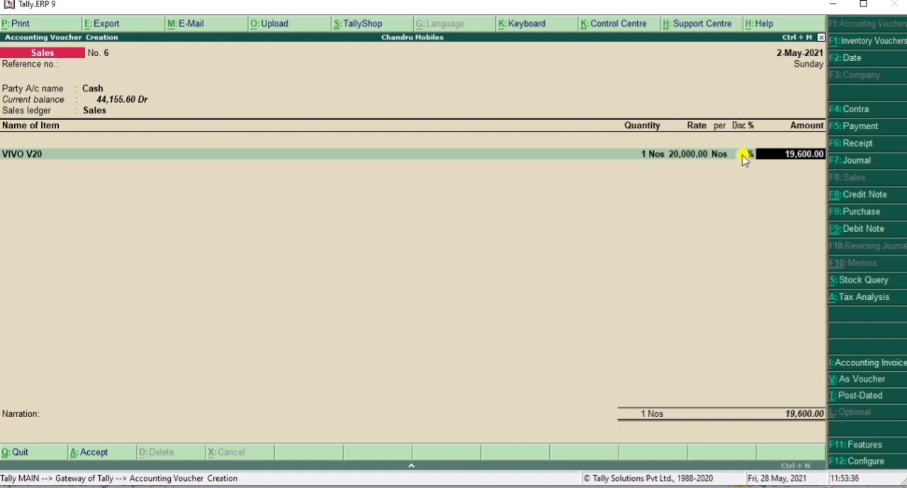
pyautogui.press('Return')
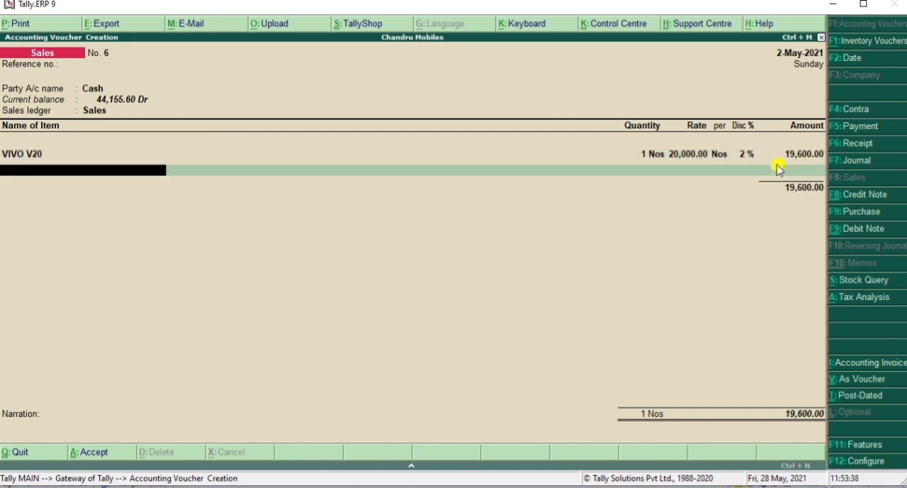
# Step: Add the CGST and SGST ledgers below the VIVO V20 item line
pyautogui.write('cg')
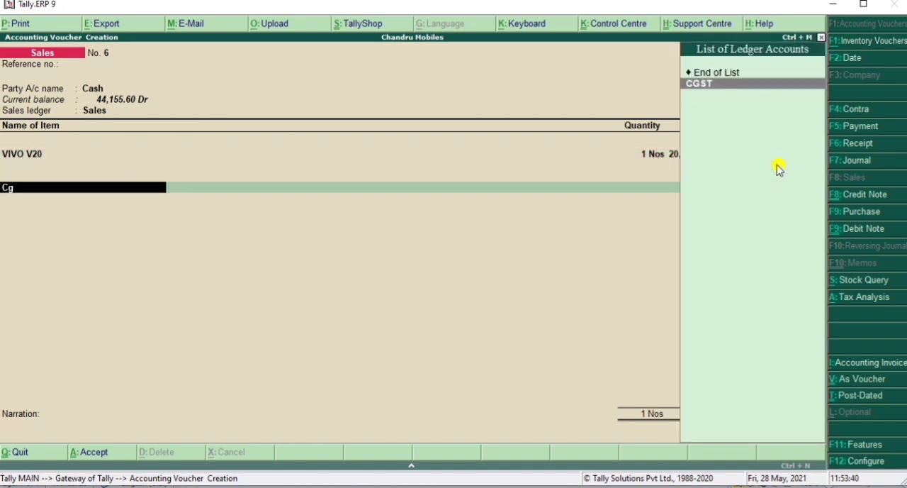
pyautogui.press('Return')
pyautogui.press('Return')
pyautogui.press('Return')
pyautogui.write('sg')
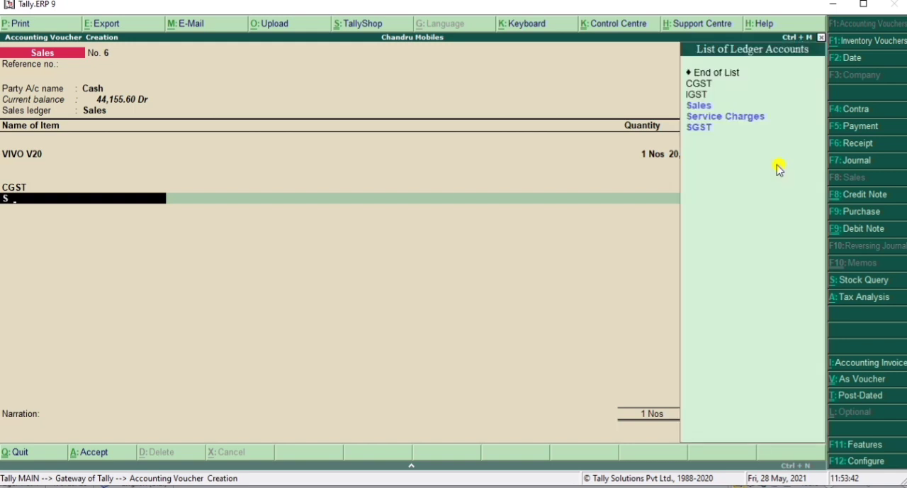
# Step: End the ledger list, leave the narration empty and save the sales voucher
pyautogui.press('Return')
pyautogui.press('Return')
pyautogui.press('Return')
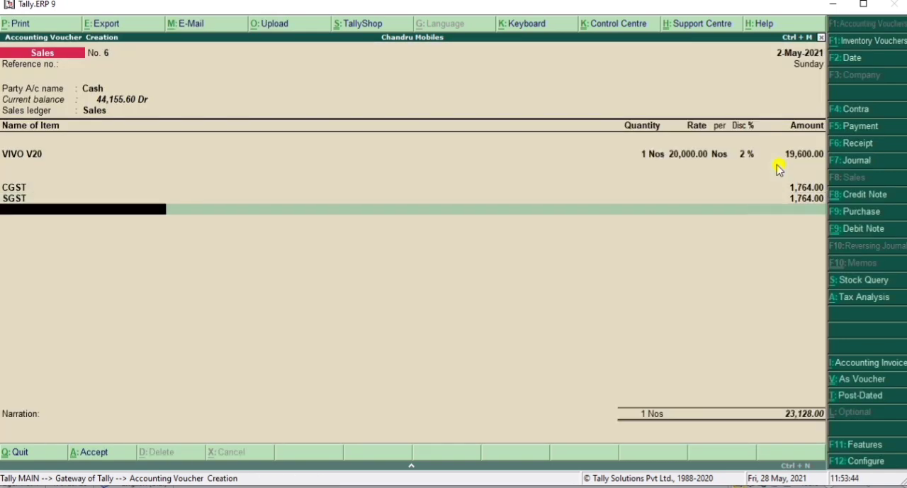
pyautogui.press('Return')
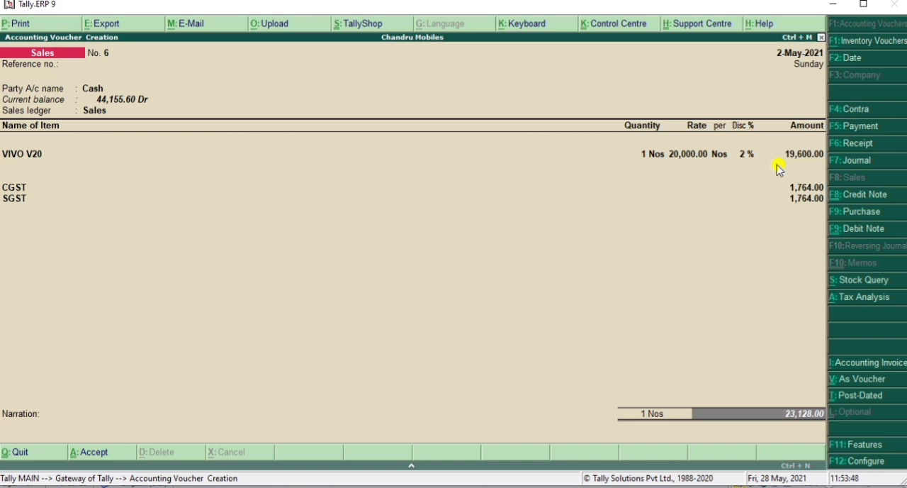
pyautogui.press('Return')
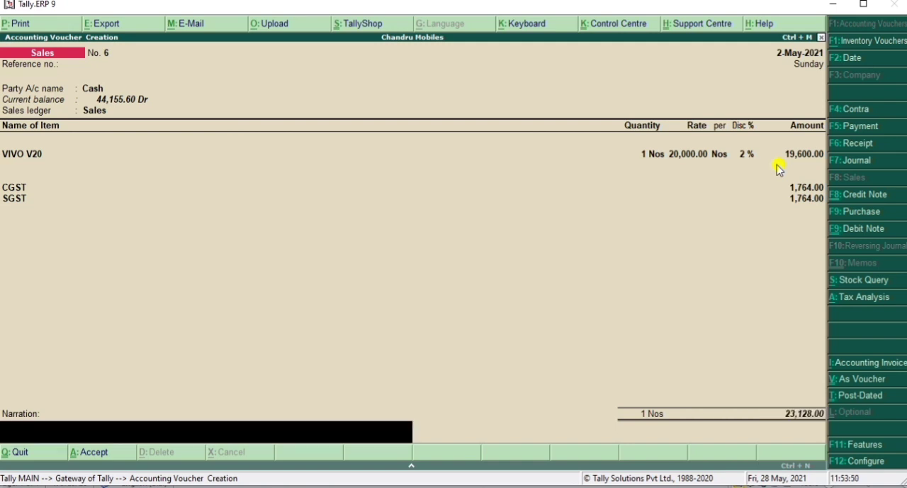
pyautogui.press('Return')
pyautogui.press('Return')
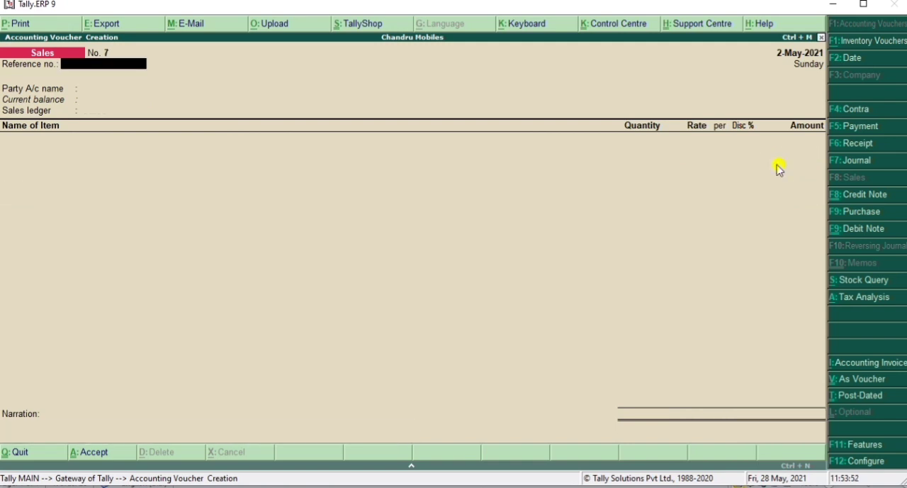
# Step: Reopen the saved sales voucher and set Print quantity column and Print rate column to Yes in its invoice print configuration
pyautogui.press('pageup')
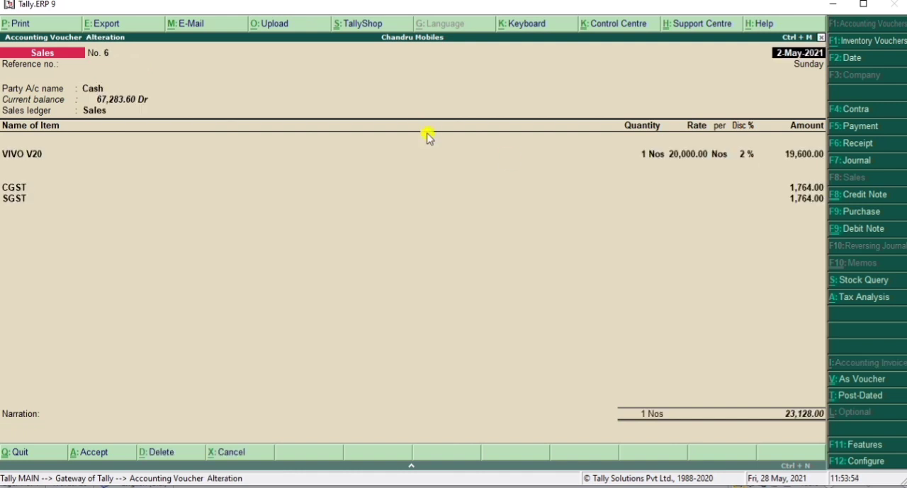
pyautogui.click(18, 23)
pyautogui.click(849, 466)
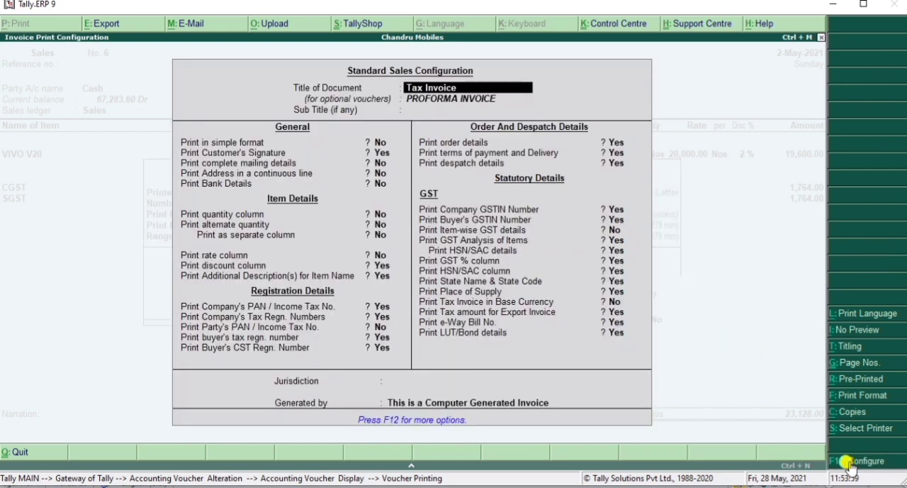
pyautogui.click(378, 214)
pyautogui.press('y')
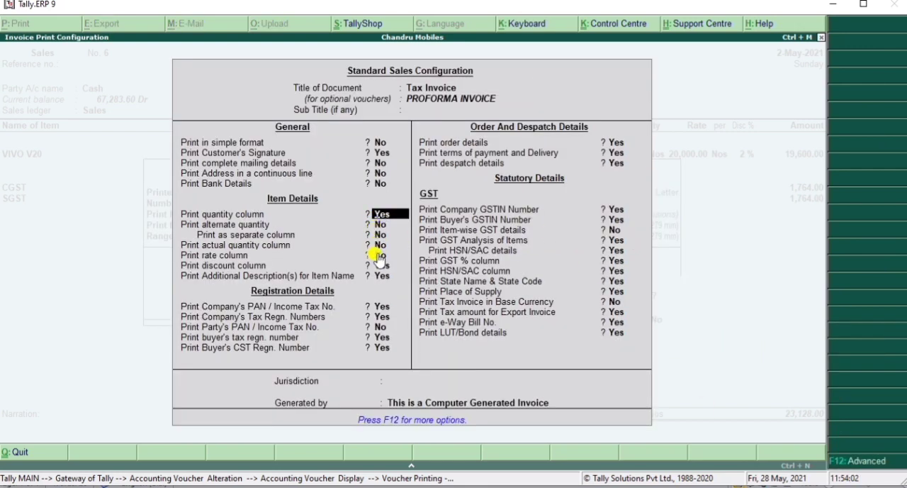
pyautogui.click(378, 255)
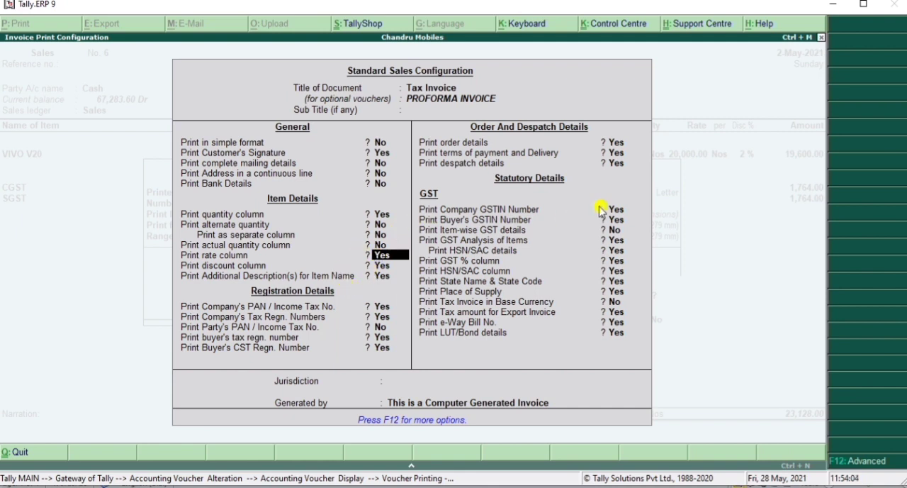
pyautogui.hotkey('ctrl', 'a')
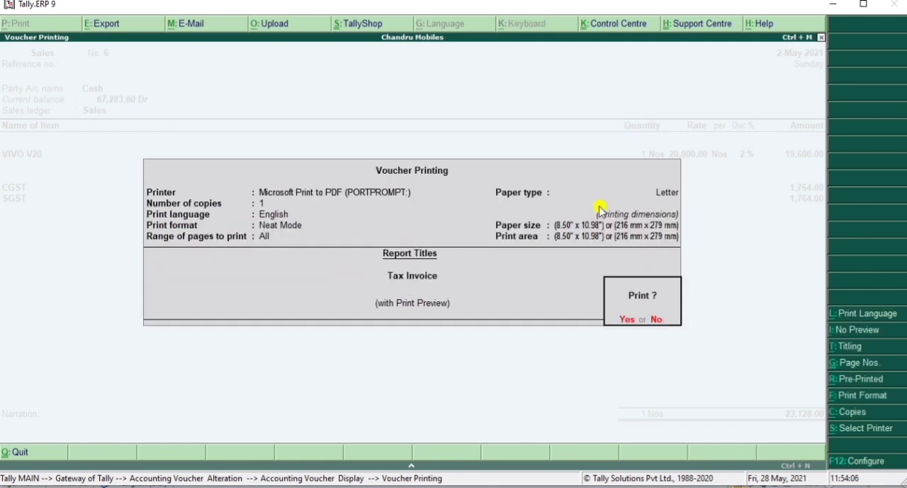
# Step: Preview the tax invoice enlarged, examine its discount, amount and tax details, and return to the Gateway of Tally
pyautogui.click(624, 319)
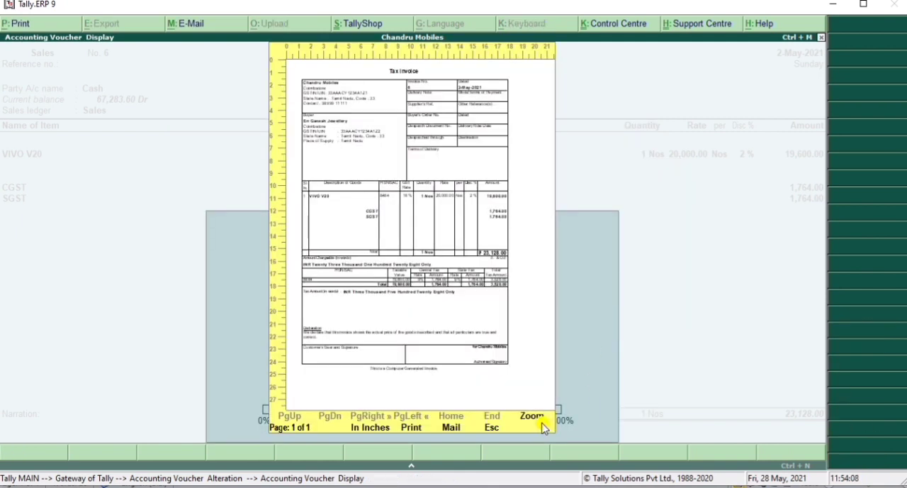
pyautogui.click(540, 419)
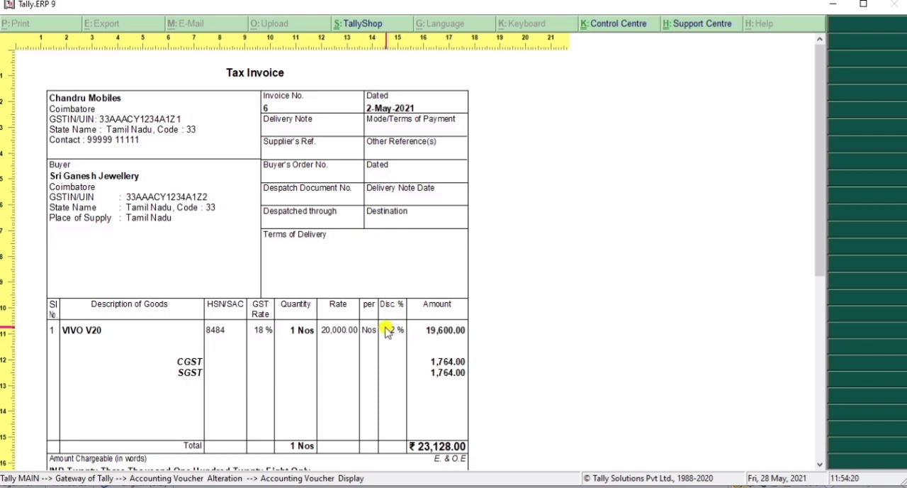
pyautogui.scroll(-2, 387, 328)
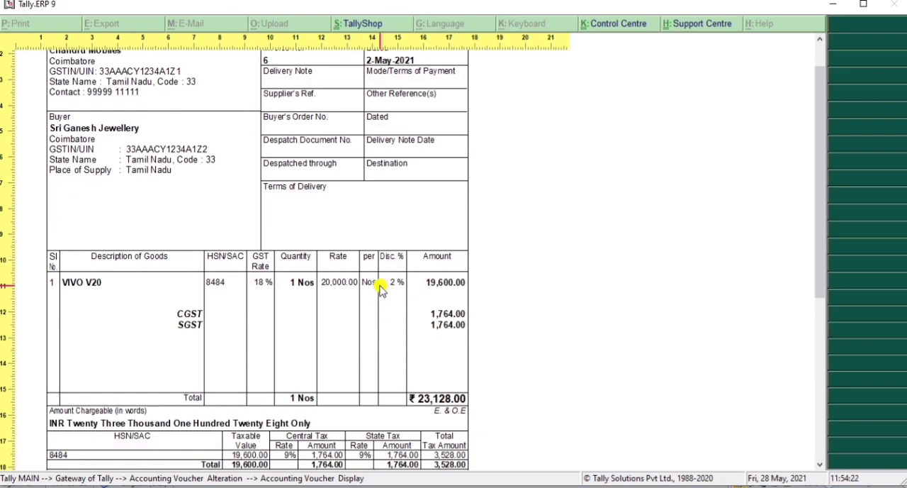
pyautogui.scroll(-4, 382, 291)
pyautogui.scroll(-5, 383, 299)
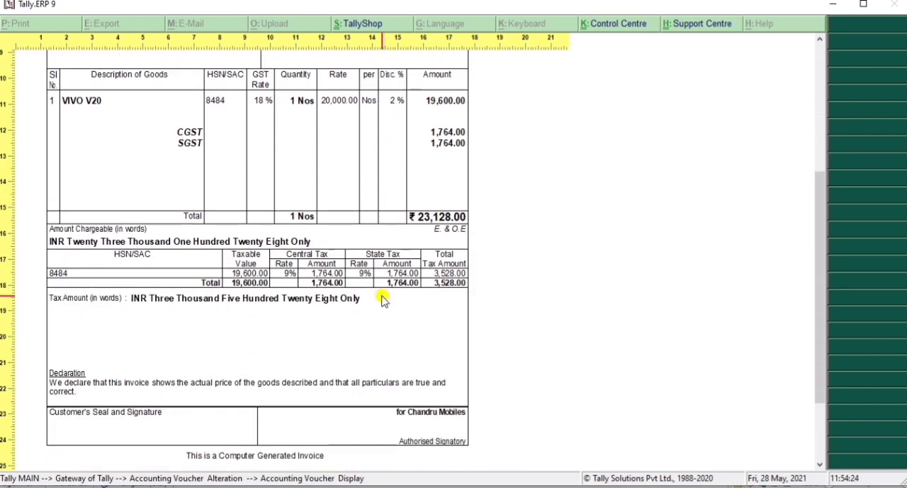
pyautogui.press('Escape')
pyautogui.press('Escape')
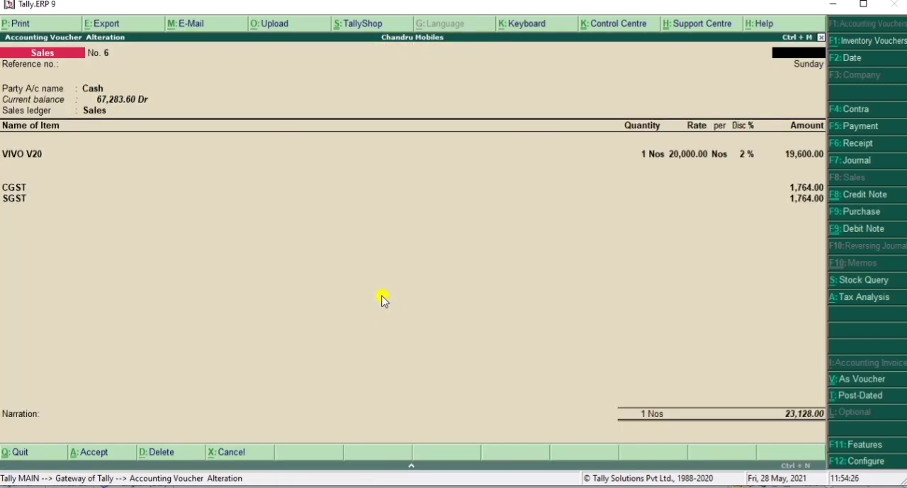
pyautogui.press('Escape')
pyautogui.press('Return')
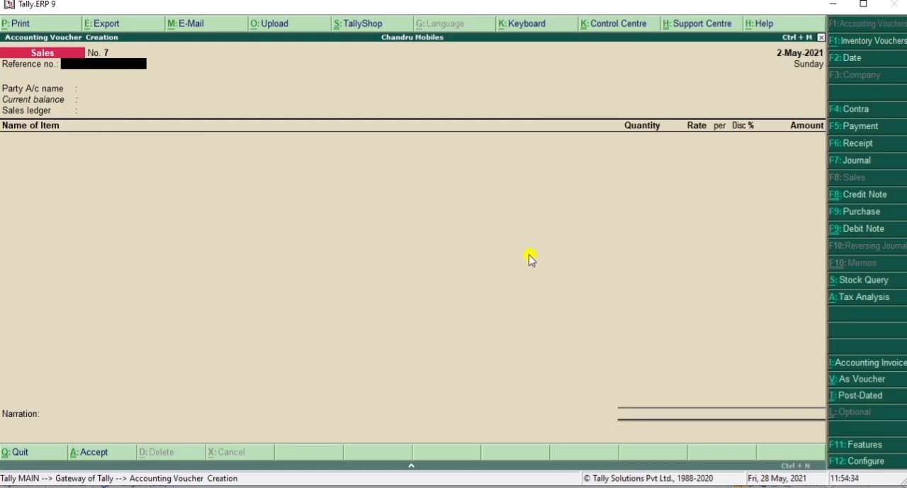
pyautogui.press('Escape')
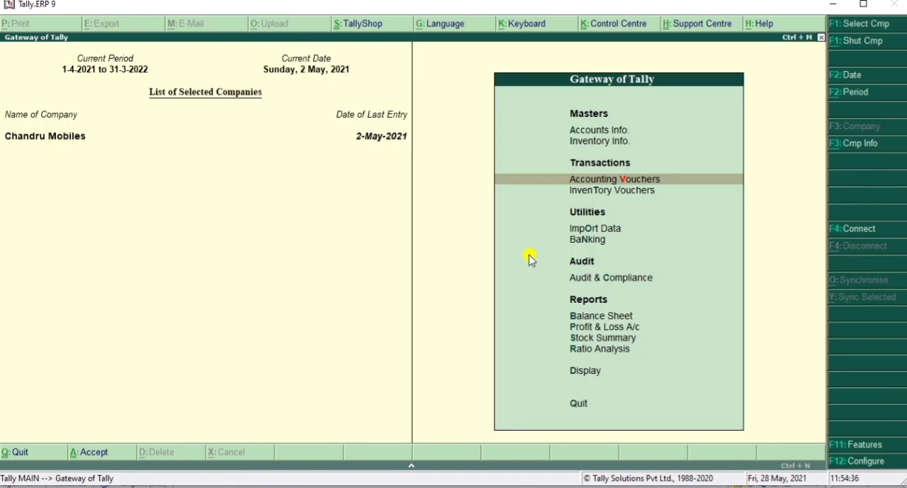
# Step: Start a purchase voucher with supplier invoice number 002, dated 2-May-2021, and Cash as the party account
pyautogui.press('Return')
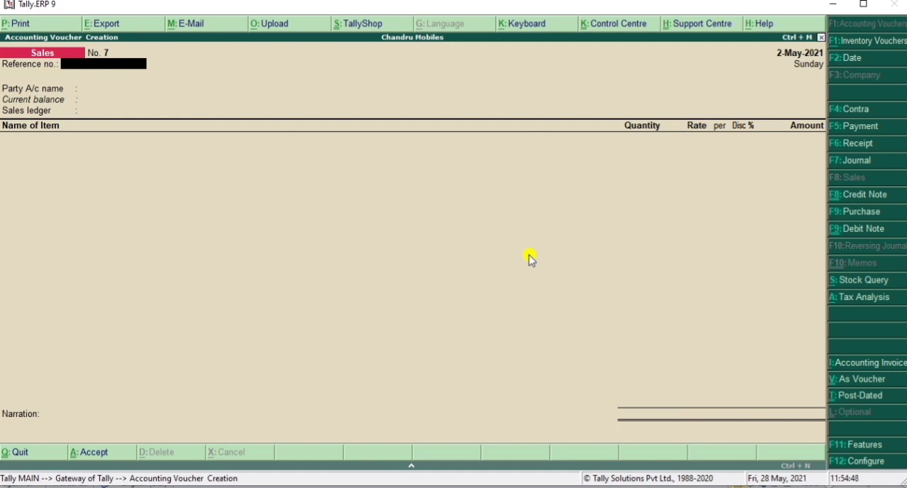
pyautogui.click(858, 213)
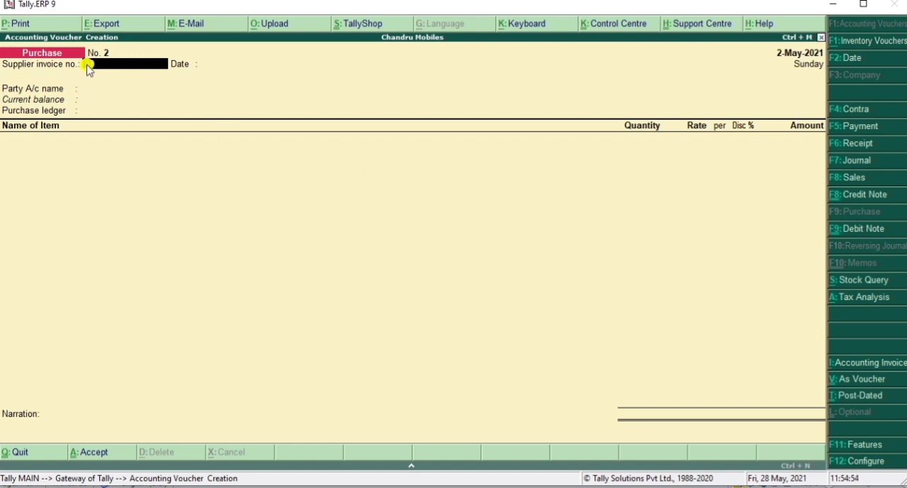
pyautogui.write('2')
pyautogui.press('Return')
pyautogui.press('Return')
pyautogui.press('Down')
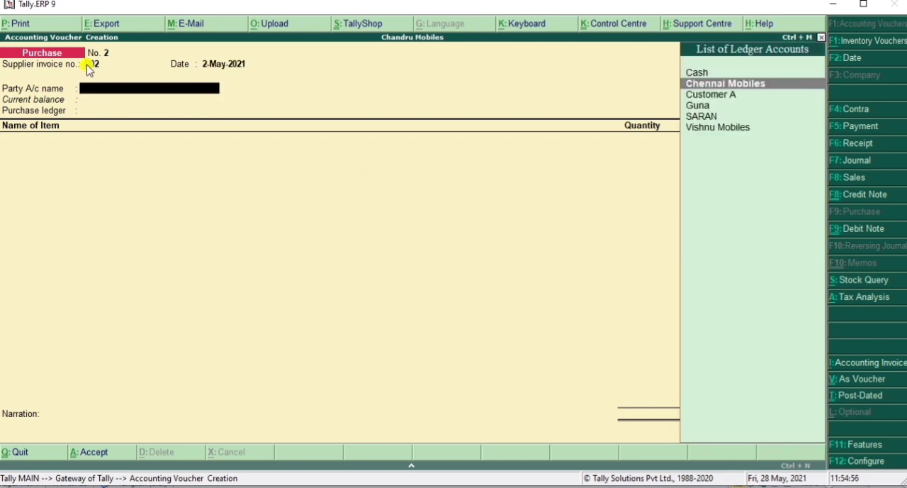
pyautogui.press('Up')
pyautogui.press('Return')
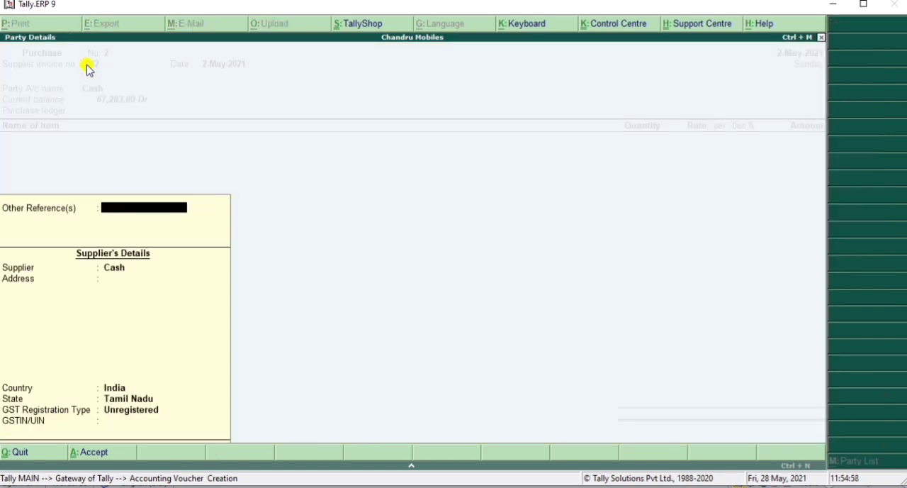
# Step: Replace the supplier's name in the party details with Vishnu Mobiles
pyautogui.click(118, 272)
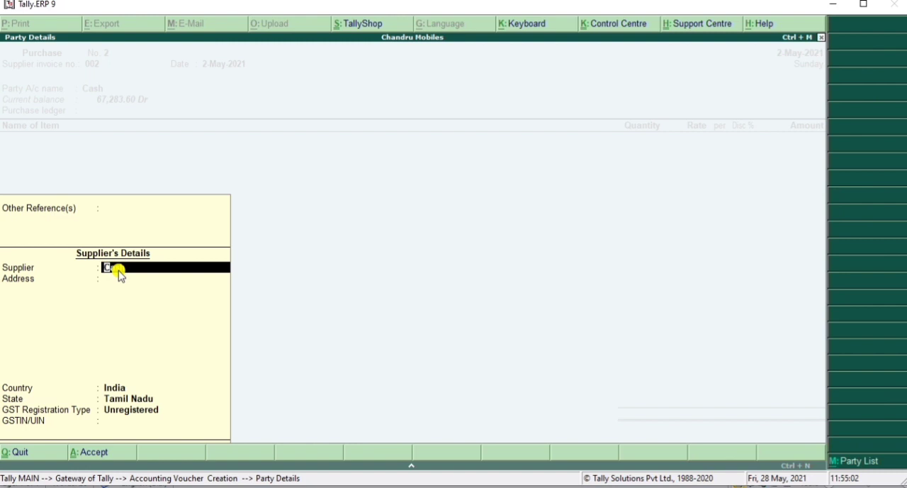
pyautogui.write('Vishnu Mobiles')
pyautogui.press('Return')
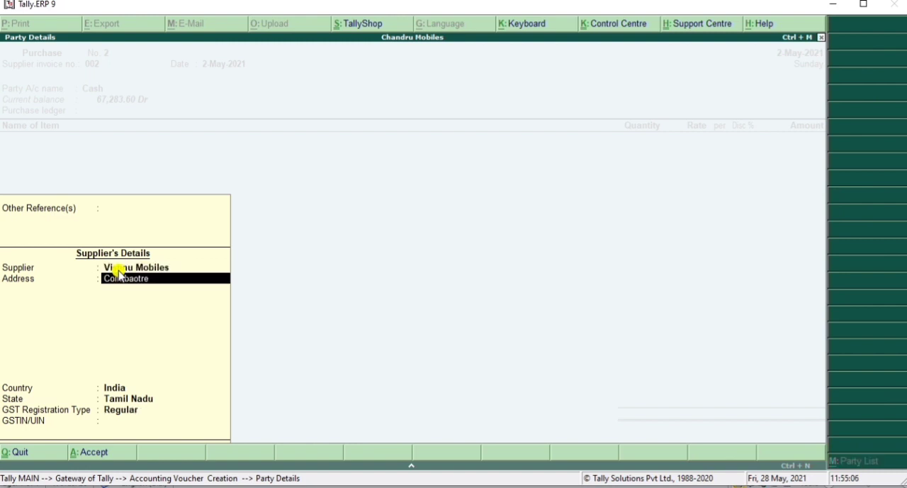
# Step: Complete the supplier's details with country India, state Tamil Nadu, registration type Regular and the supplier's GSTIN, and accept them
pyautogui.press('Return')
pyautogui.press('Return')
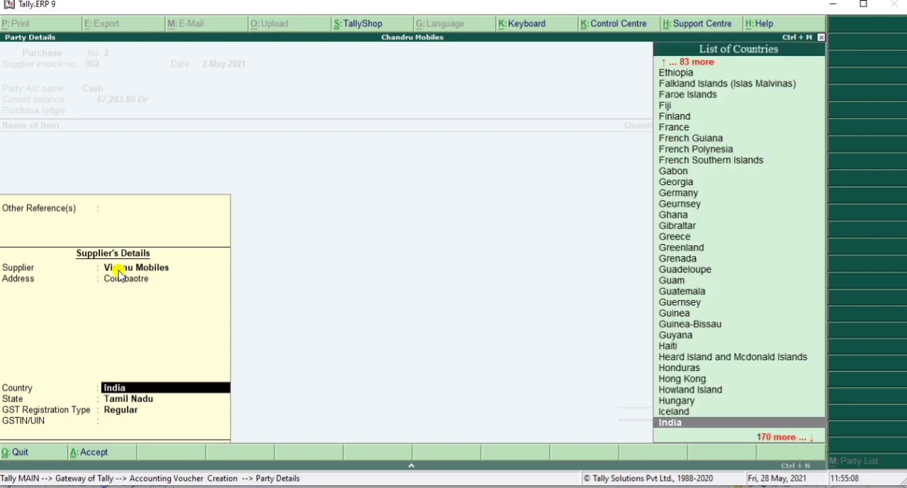
pyautogui.press('Return')
pyautogui.press('Return')
pyautogui.press('Return')
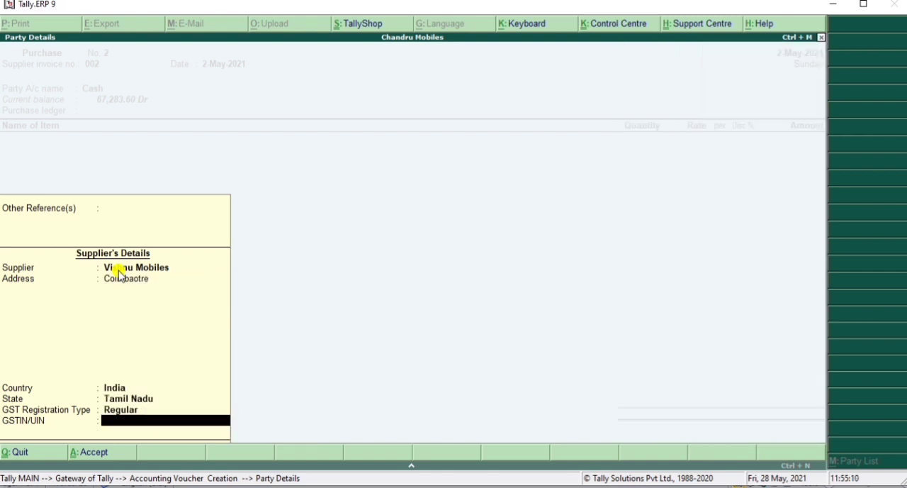
pyautogui.write('33AAAFG1234A1')
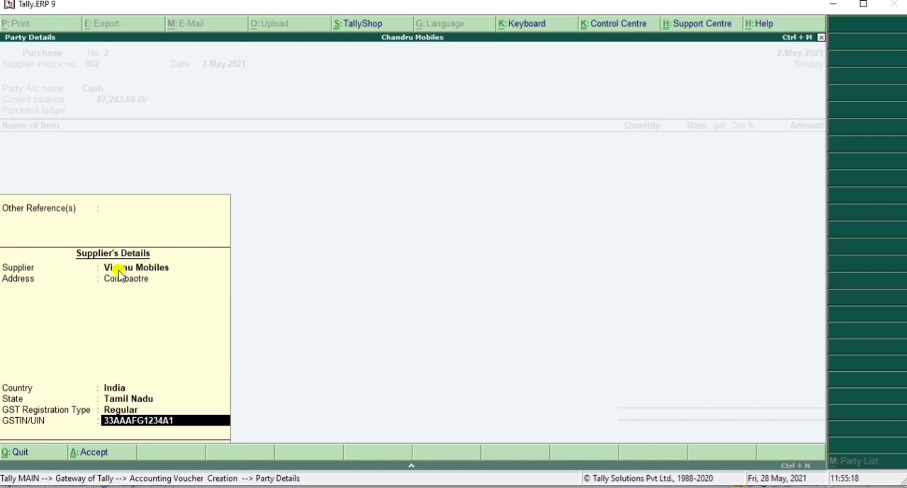
pyautogui.write('Z5')
pyautogui.press('Return')
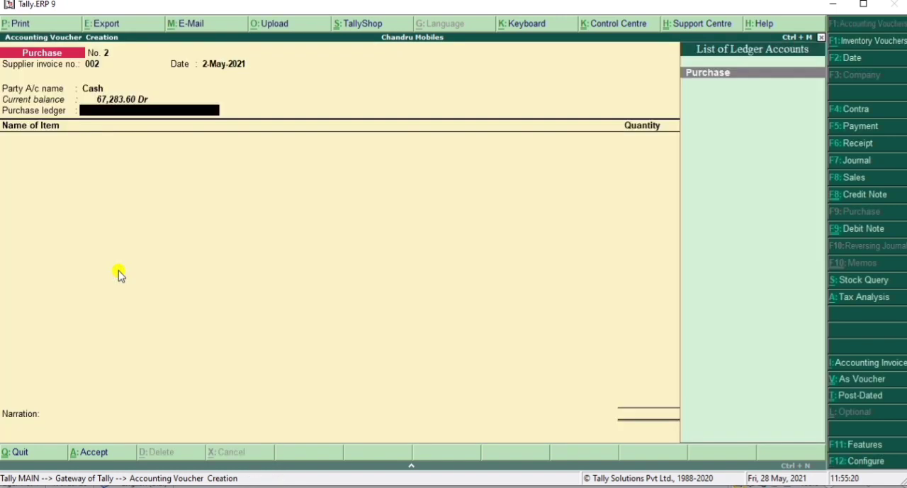
# Step: Choose Purchase as the purchase ledger and add VIVO V20 as the stock item
pyautogui.press('Return')
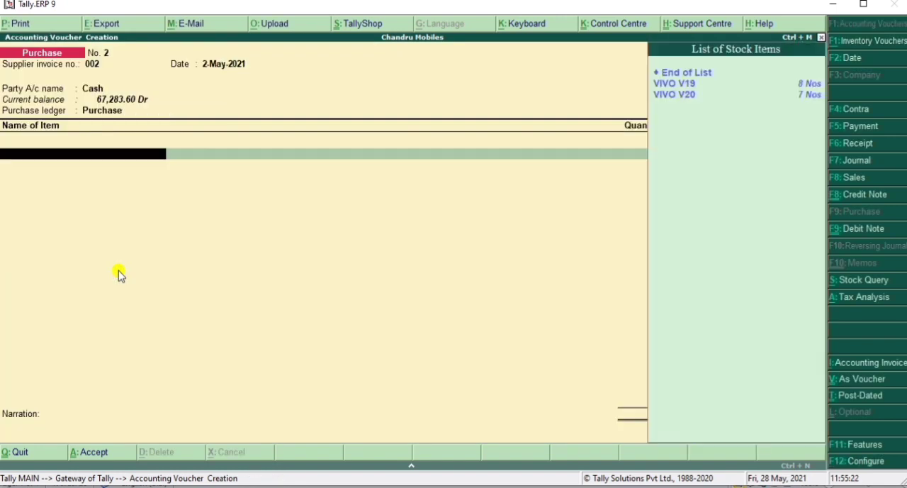
pyautogui.press('Down')
pyautogui.press('Down')
pyautogui.press('Return')
# Step: Enter a quantity of 2 Nos for VIVO V20, keep the 16,000.00 rate and apply a 2% discount
pyautogui.press('Return')
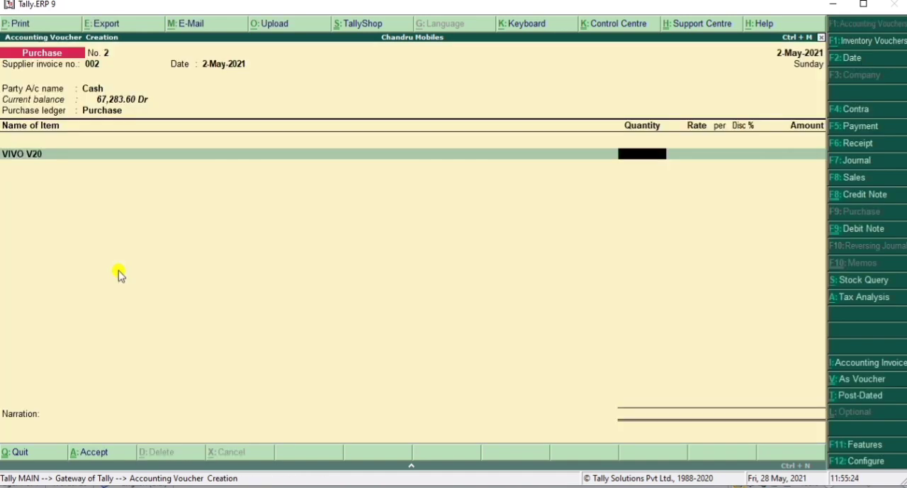
pyautogui.write('1')
pyautogui.press('BackSpace')
pyautogui.write('2')
pyautogui.press('Return')
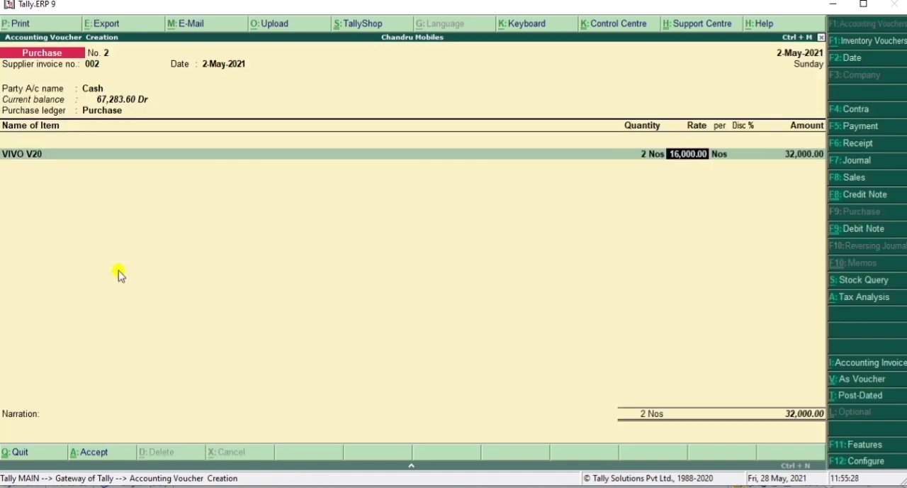
pyautogui.press('Return')
pyautogui.write('2')
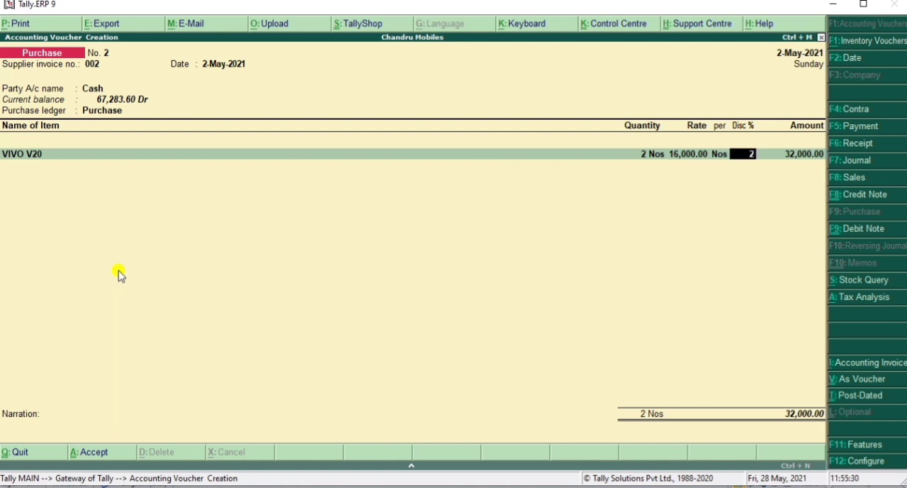
pyautogui.press('Return')
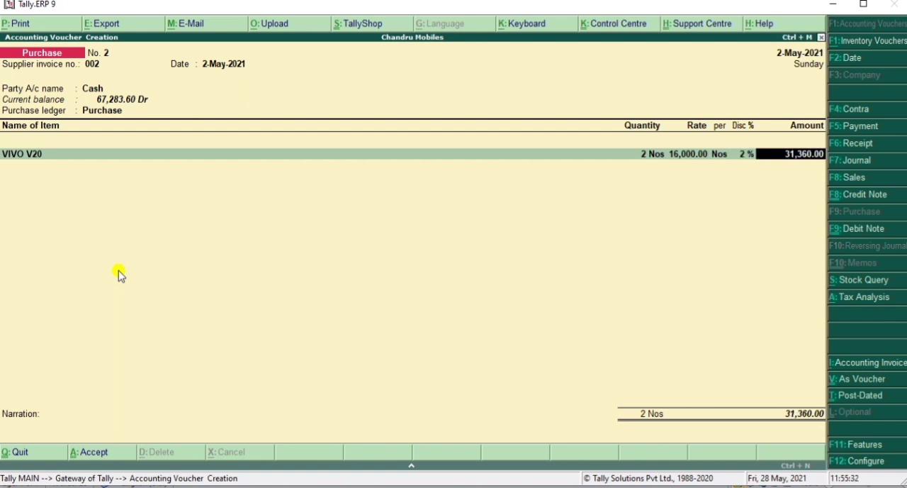
pyautogui.press('Return')
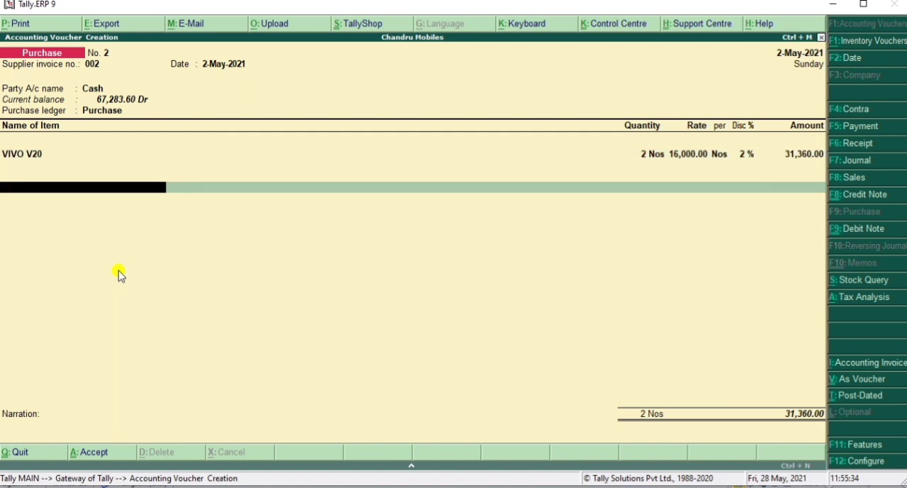
# Step: Add the CGST and SGST ledgers below the item with their calculated tax amounts
pyautogui.write('cg')
pyautogui.press('Return')
pyautogui.press('Return')
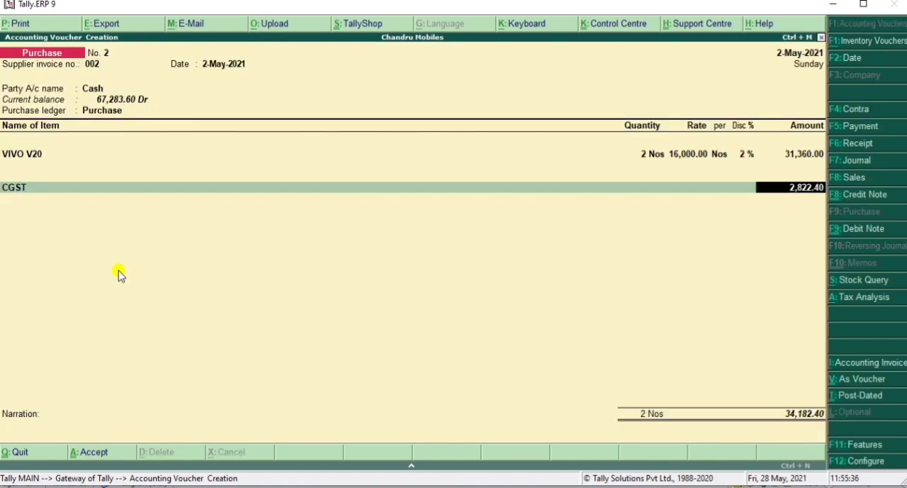
pyautogui.press('Return')
pyautogui.write('S')
pyautogui.press('Return')
pyautogui.write('g')
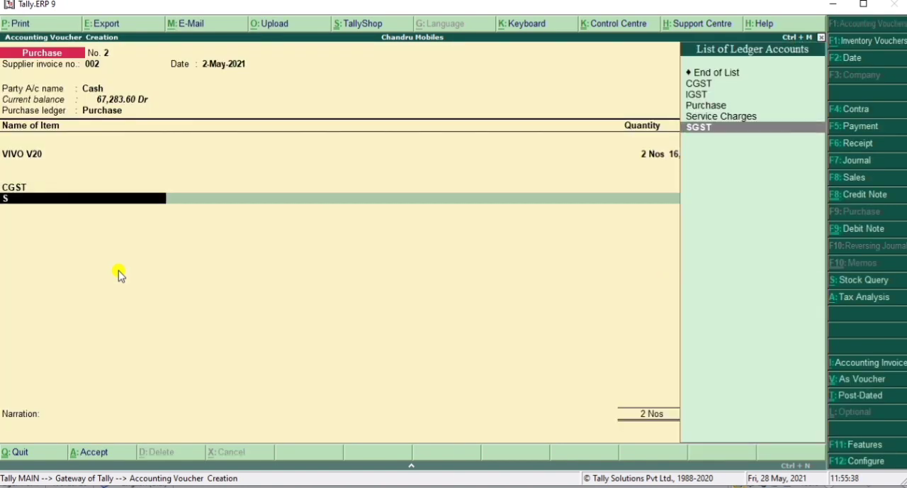
pyautogui.press('Return')
pyautogui.press('Return')
pyautogui.press('Return')
# Step: End the ledger entries, leave the narration blank and save the purchase voucher
pyautogui.press('Return')
pyautogui.press('Return')
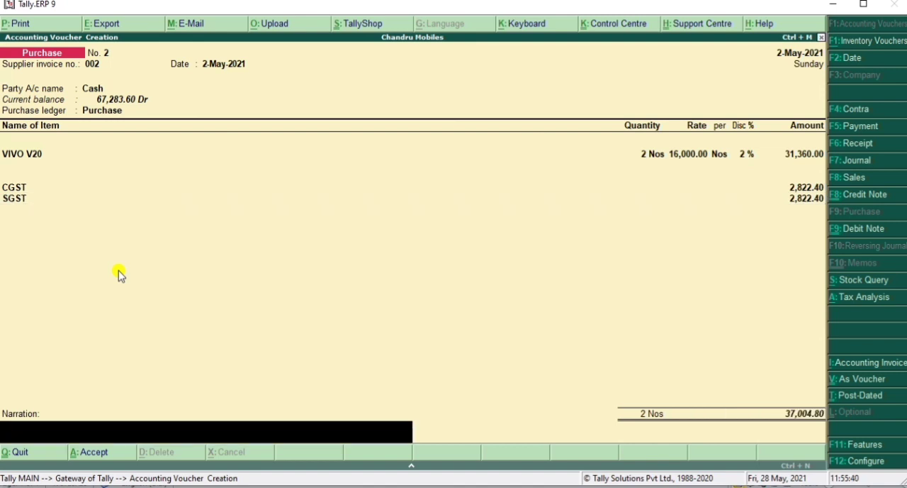
pyautogui.press('Return')
pyautogui.press('Return')
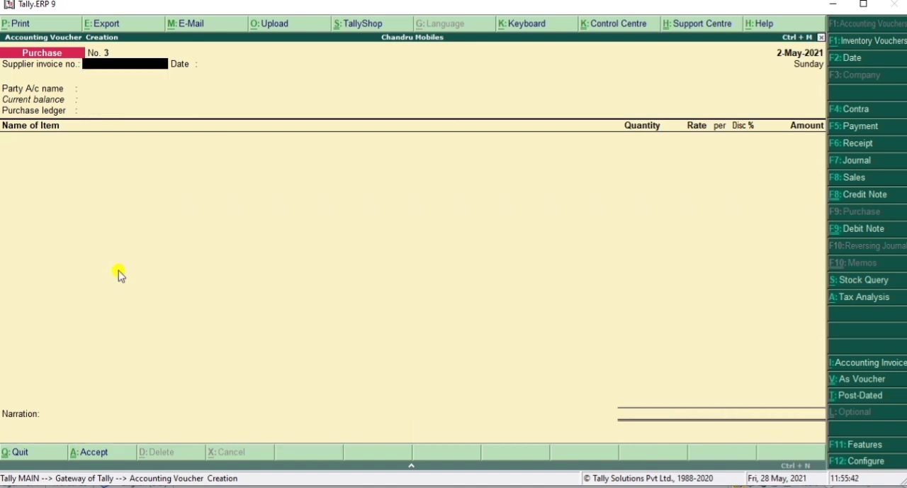